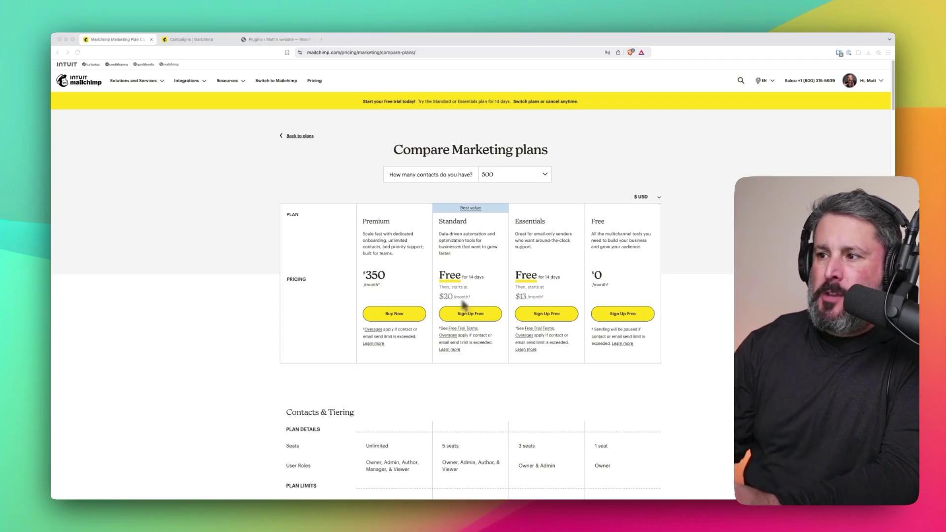
- Skim the Compare Marketing plans page, then switch to the All campaigns list showing draft Test 1
scroll(576, 297, down, 5)
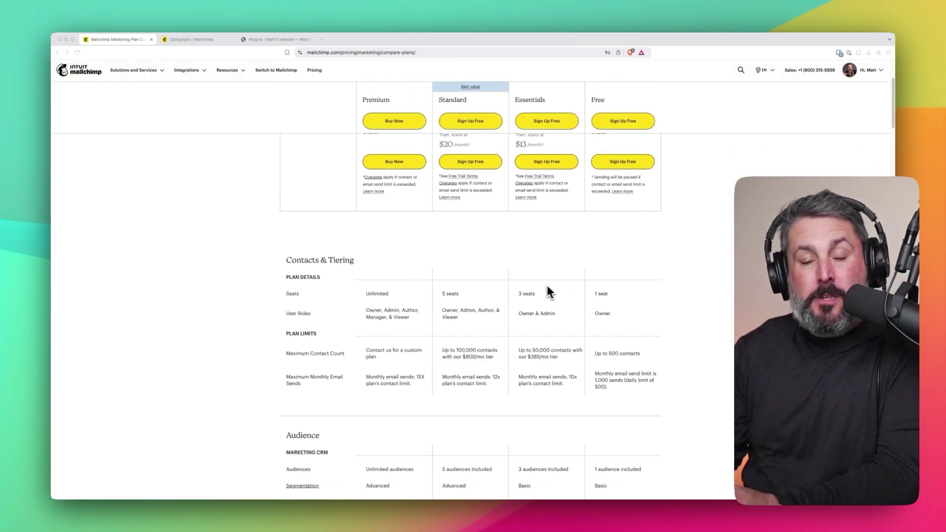
scroll(549, 292, up, 5)
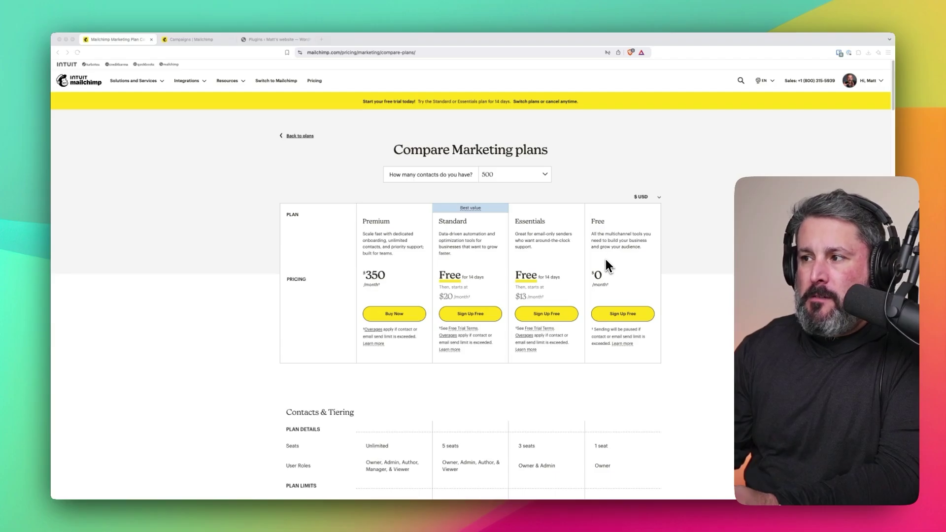
scroll(608, 269, down, 4)
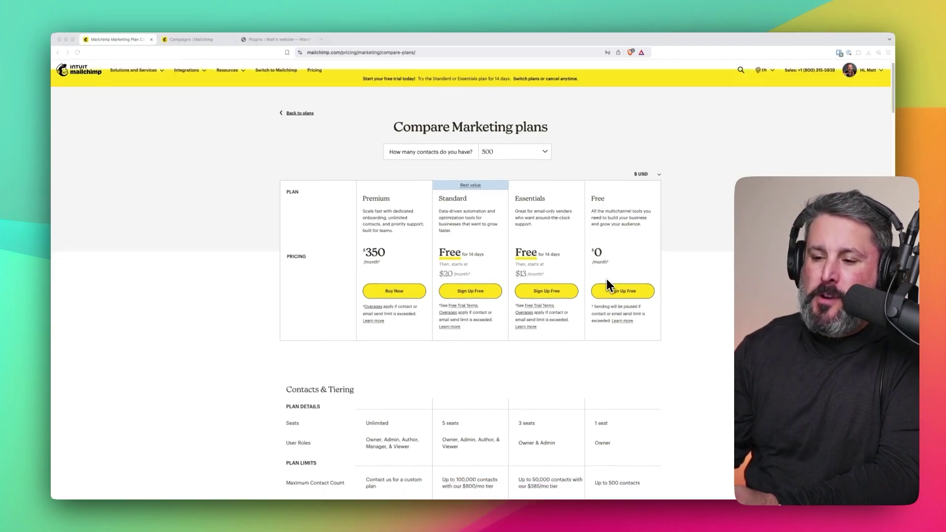
scroll(608, 284, down, 2)
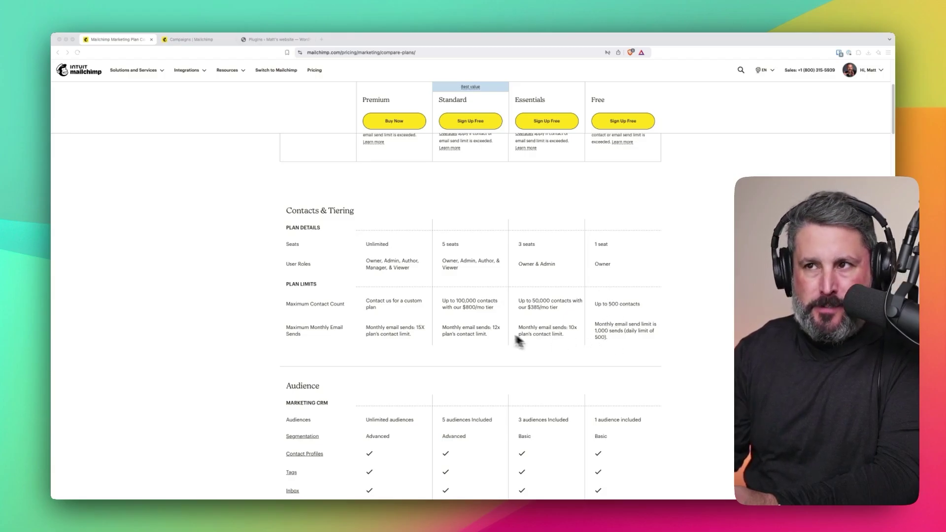
scroll(517, 340, up, 6)
click(194, 40)
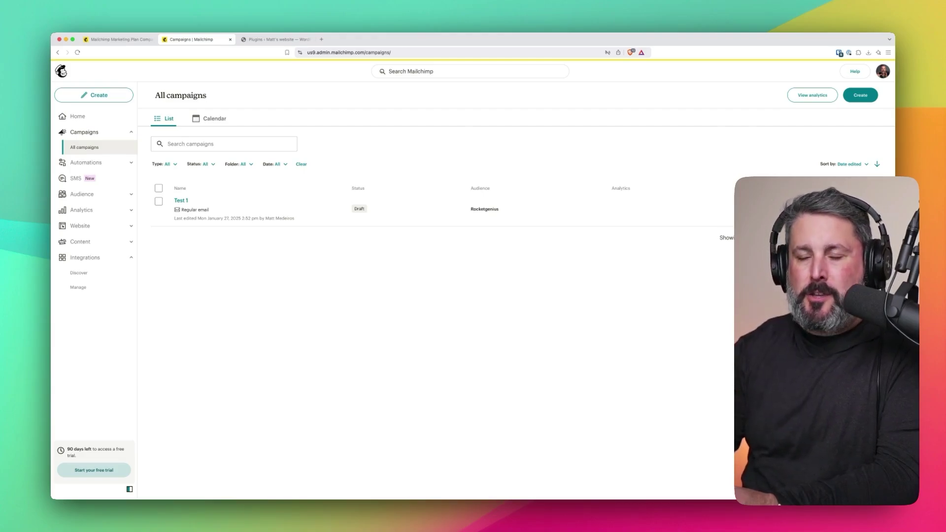
- Review the audience's All contacts, Segments and dashboard, then switch to WordPress Installed Plugins
click(117, 193)
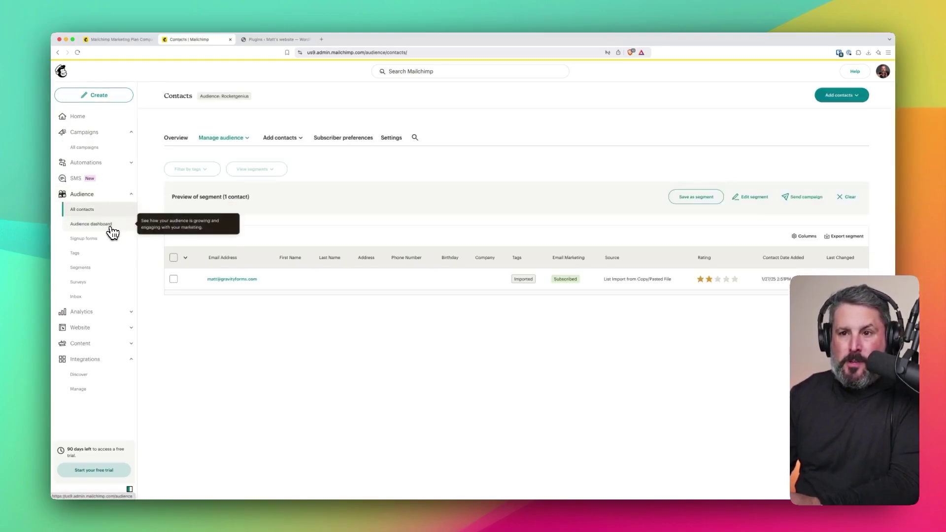
click(93, 269)
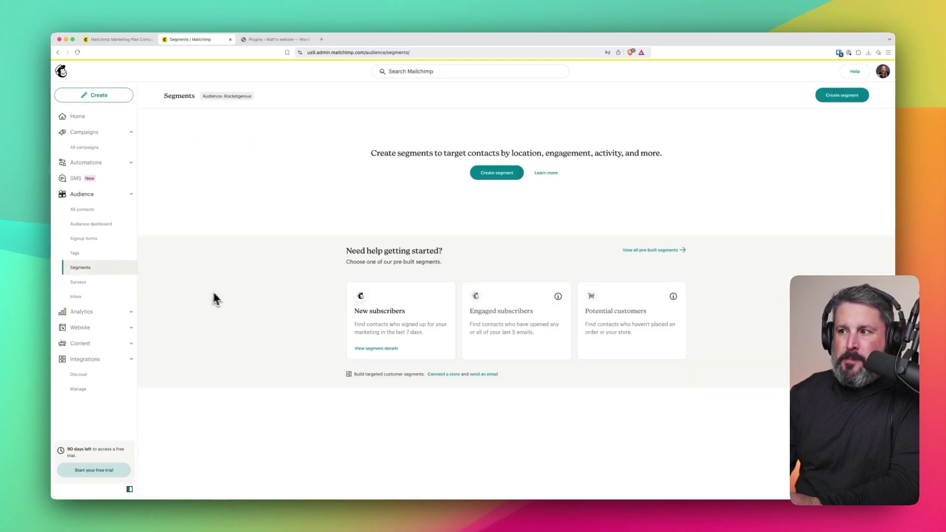
click(101, 228)
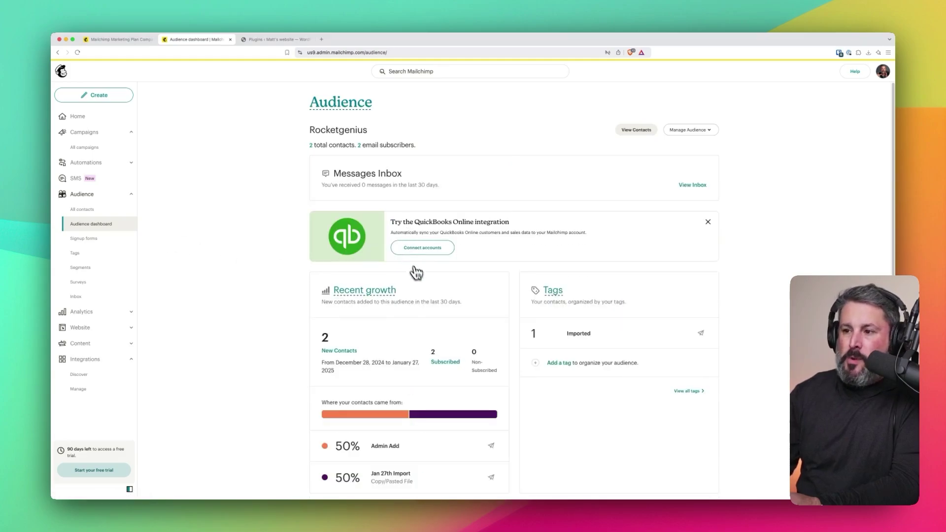
scroll(452, 312, down, 2)
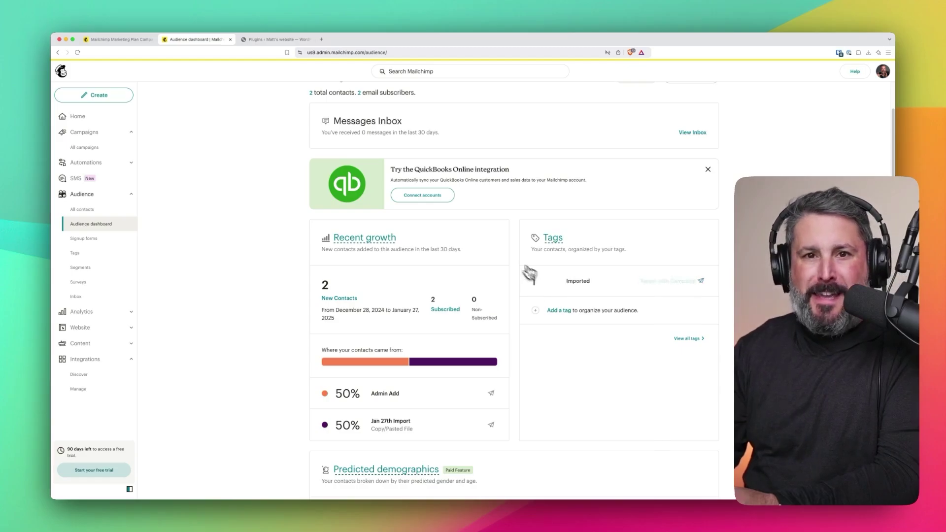
scroll(442, 241, down, 6)
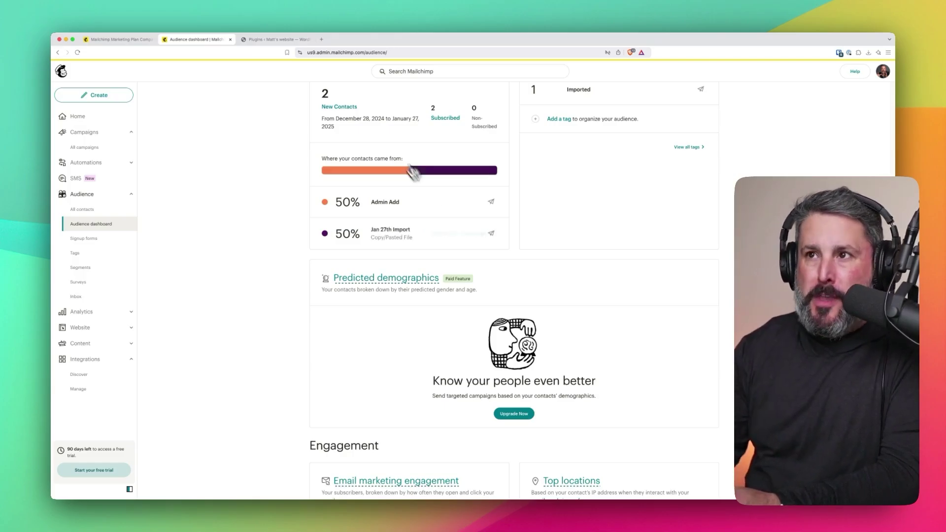
click(284, 39)
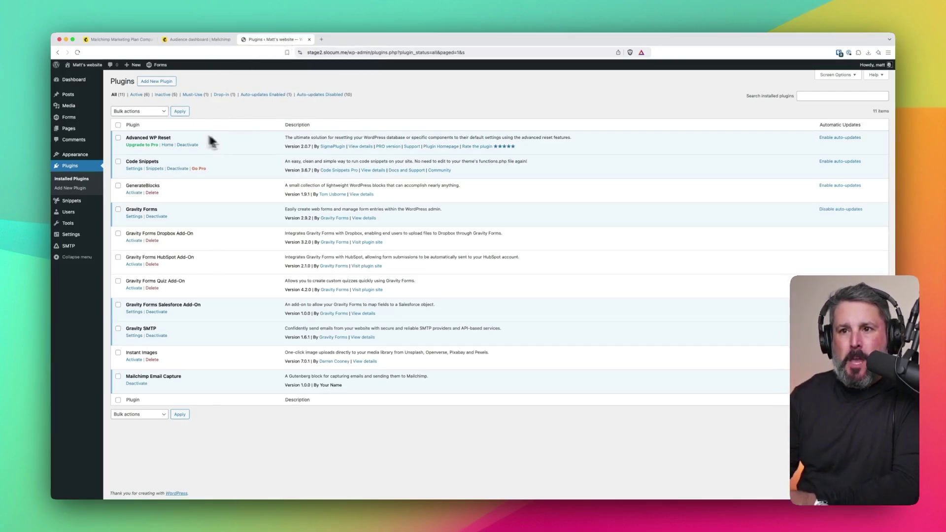
- Install and activate the Gravity Forms Mailchimp Add-On from the Add-Ons page
right_click(69, 118)
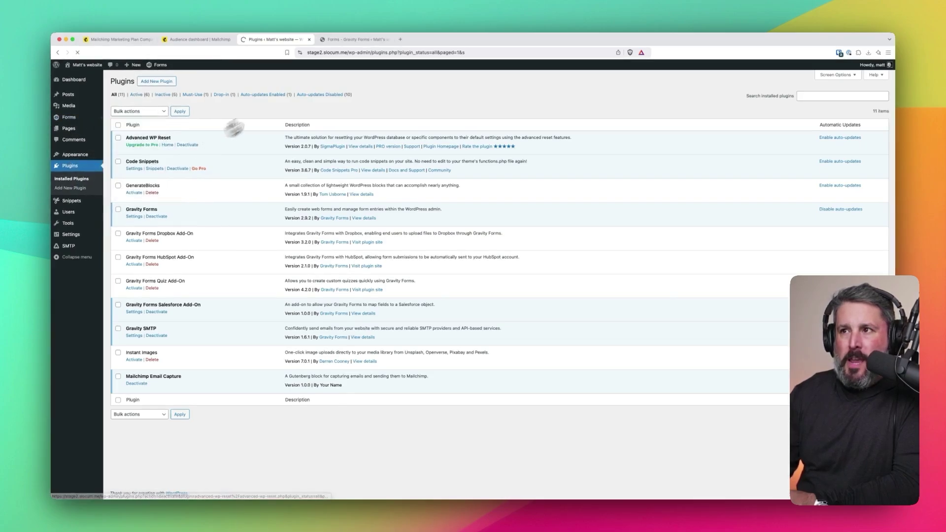
scroll(284, 347, down, 5)
scroll(284, 347, down, 10)
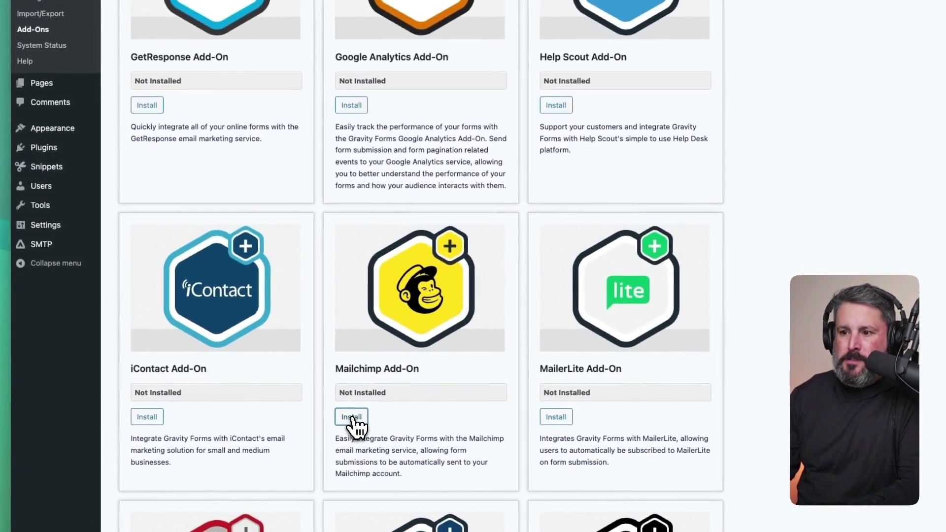
click(340, 416)
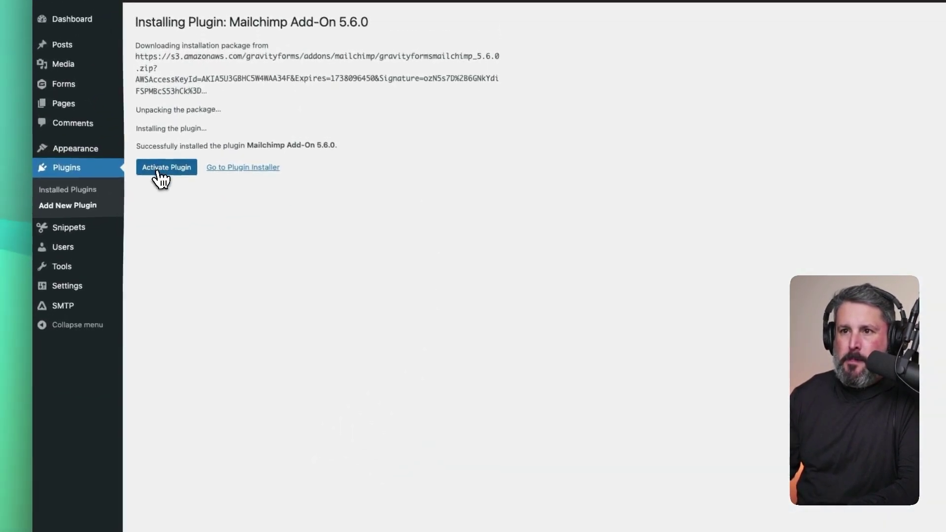
click(153, 143)
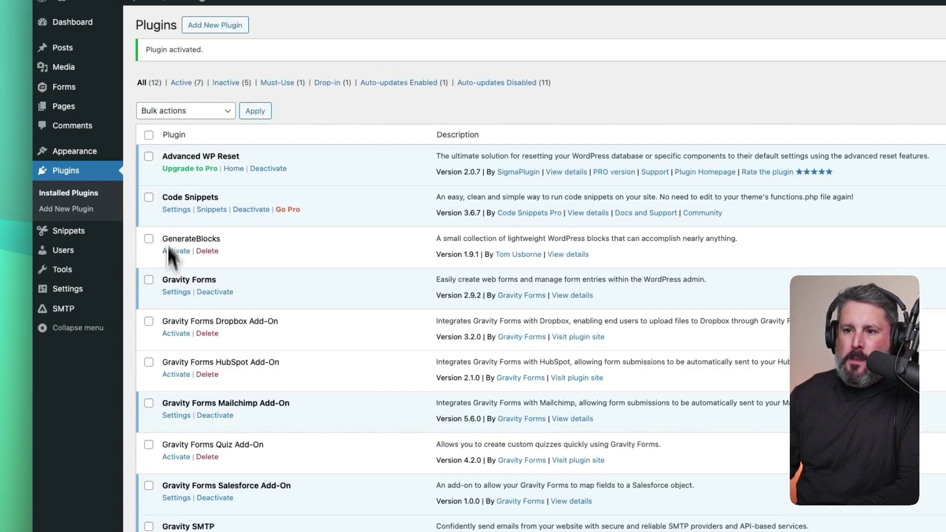
- Connect the Mailchimp Add-On to the Mailchimp account by authorizing the Gravity Forms connector
scroll(169, 320, down, 5)
click(178, 263)
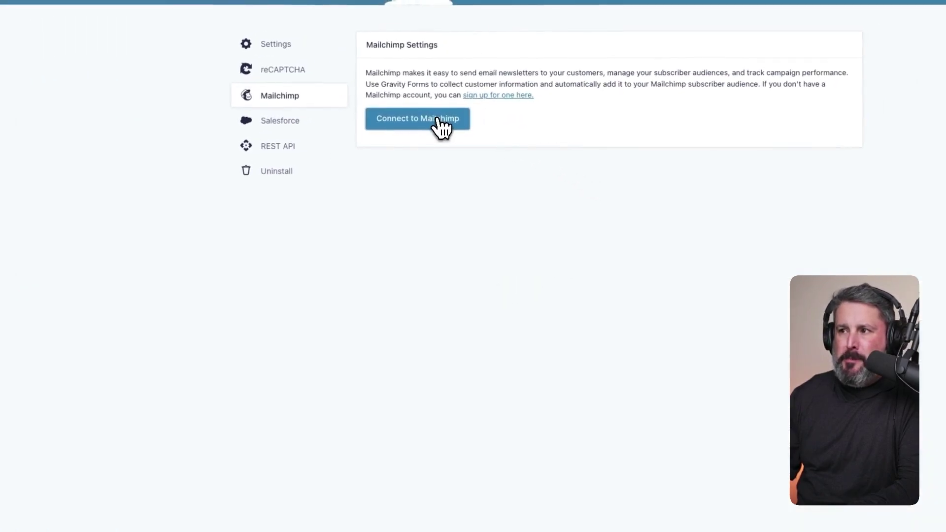
click(460, 113)
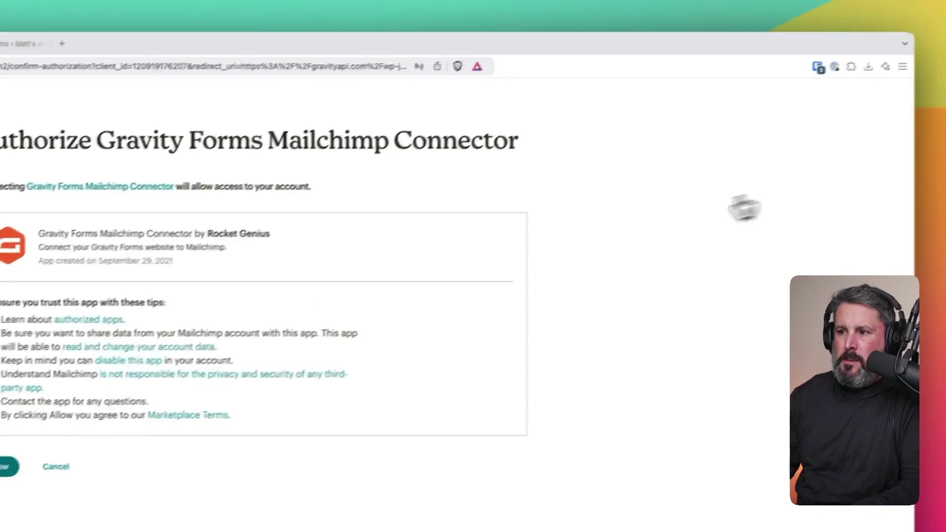
click(9, 465)
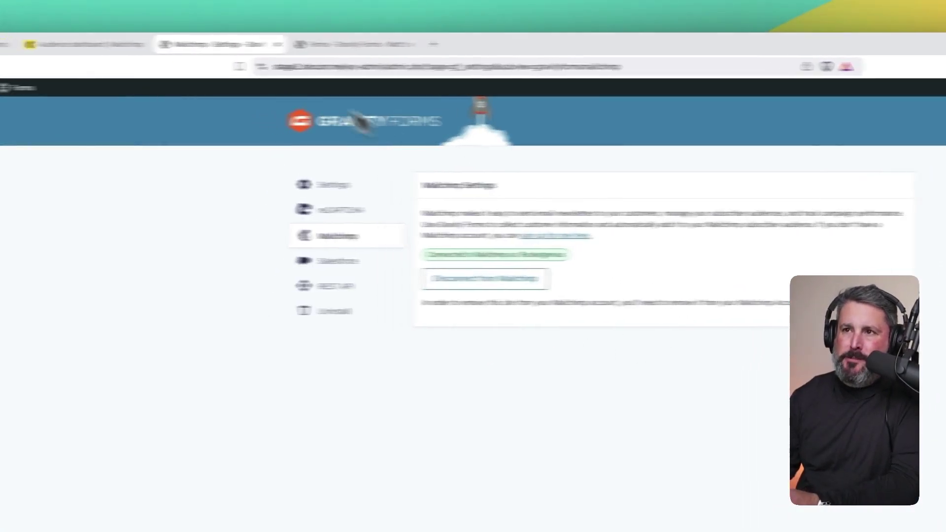
- Check Mailchimp's managed integrations for the Gravity Forms Mailchimp Connector under Other connections
click(57, 44)
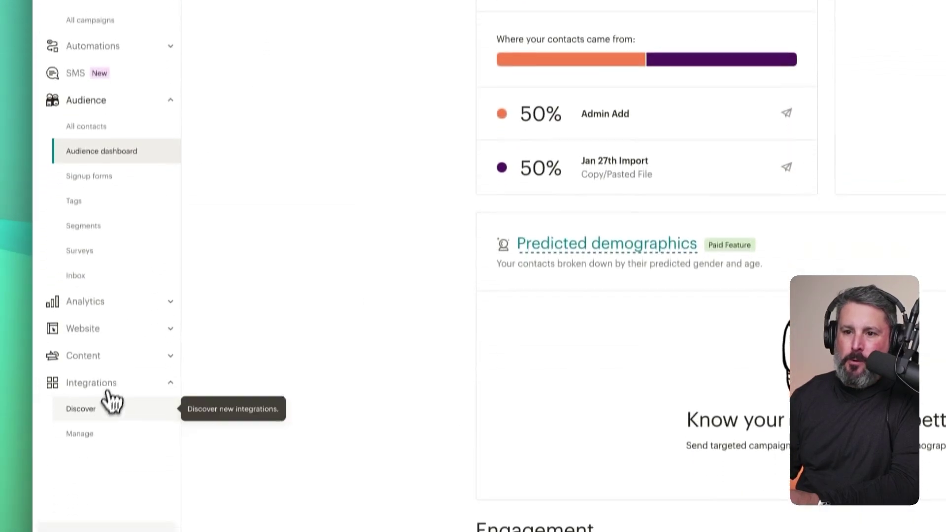
click(99, 418)
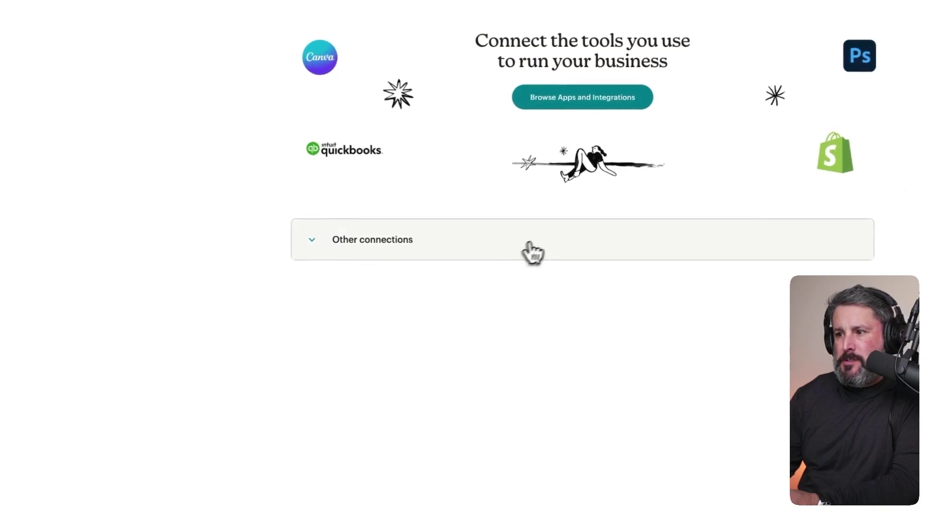
click(531, 252)
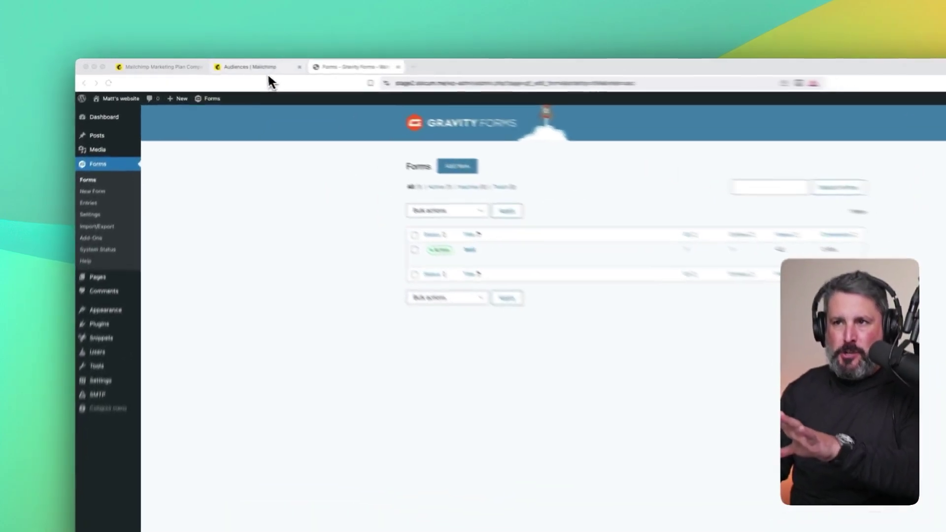
- Show Mailchimp's Manage audiences page with the single Rocketgenius audience
click(225, 64)
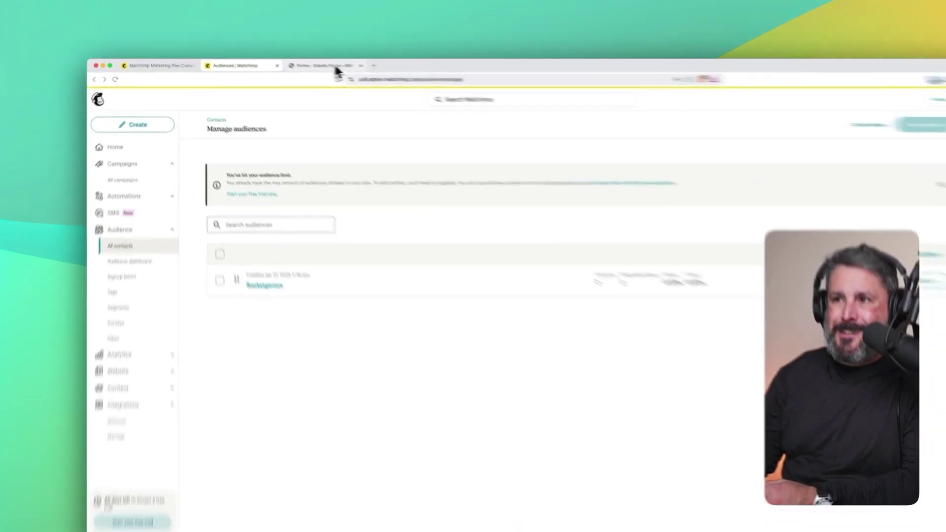
- Open the Test form from the Gravity Forms list in the form editor
click(297, 64)
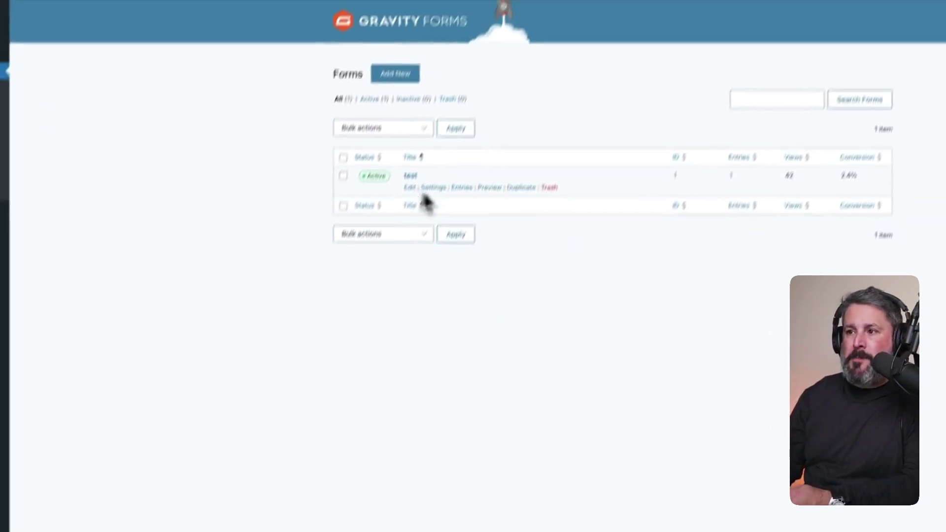
click(392, 231)
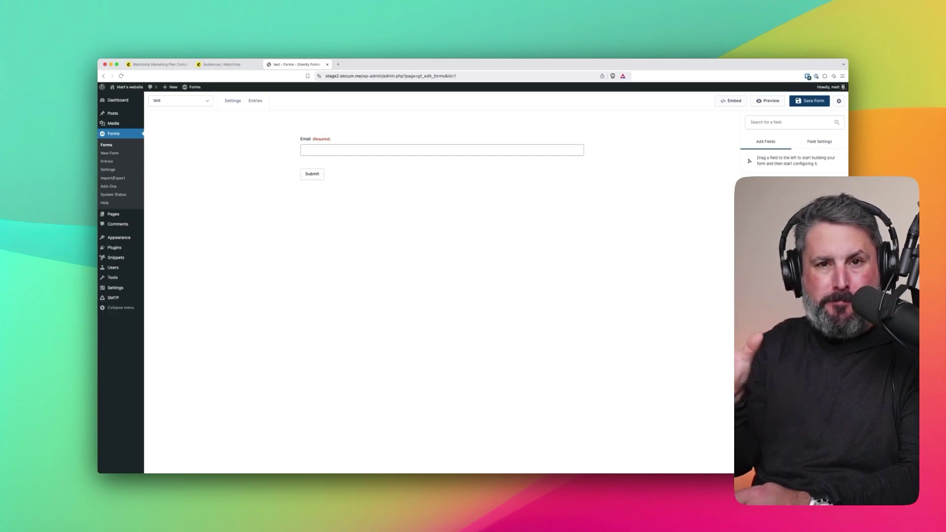
mouse_move(391, 148)
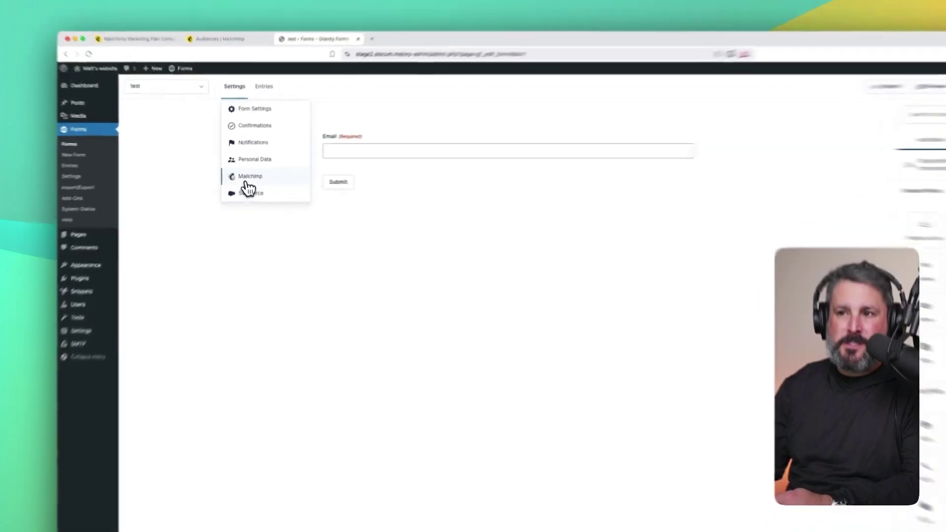
- Create Mailchimp Feed 1 for the form, sending subscribers to the Rocketgenius audience
click(244, 176)
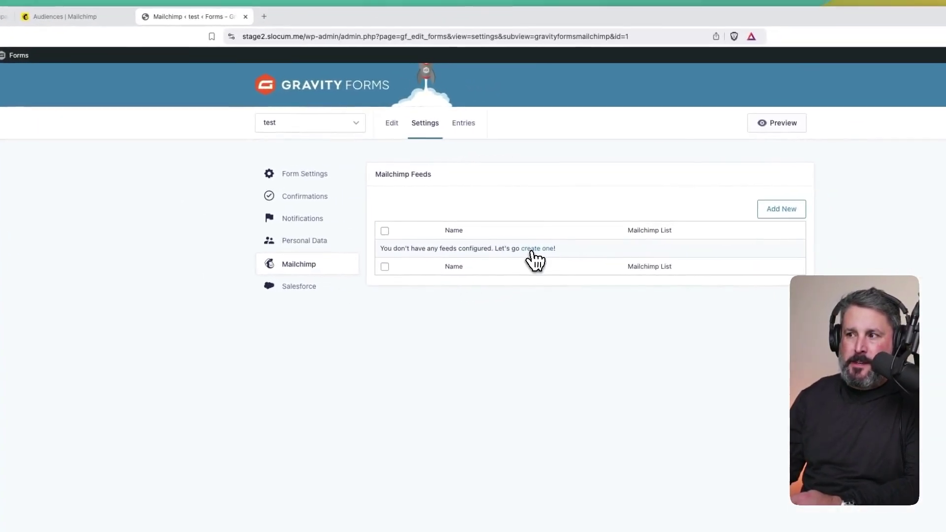
click(532, 251)
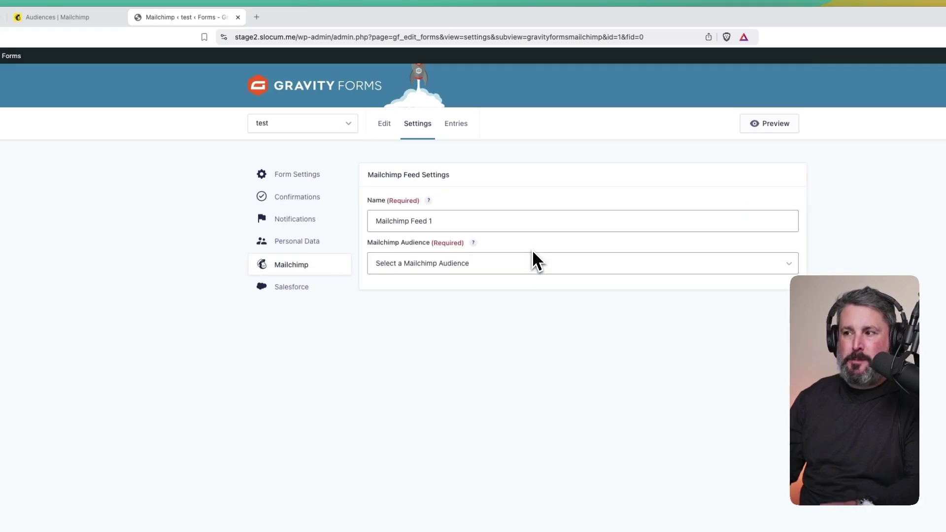
click(446, 227)
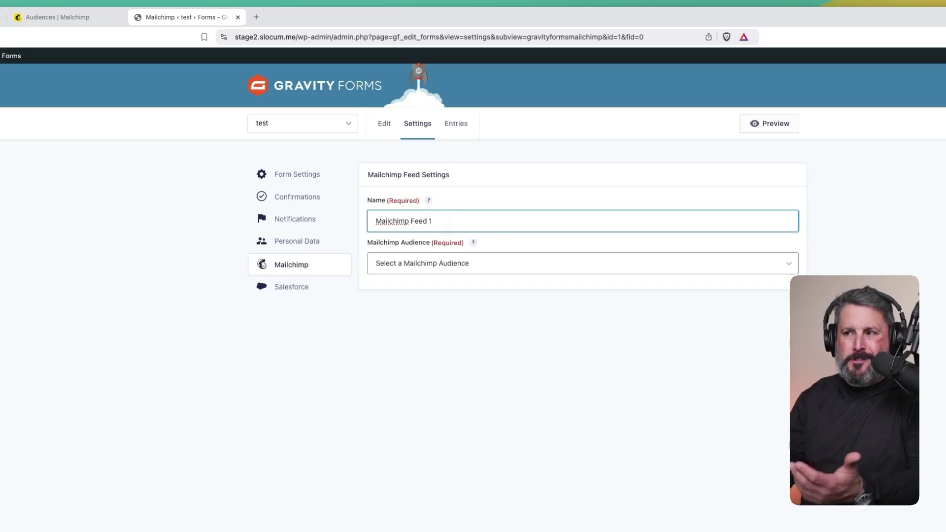
click(476, 266)
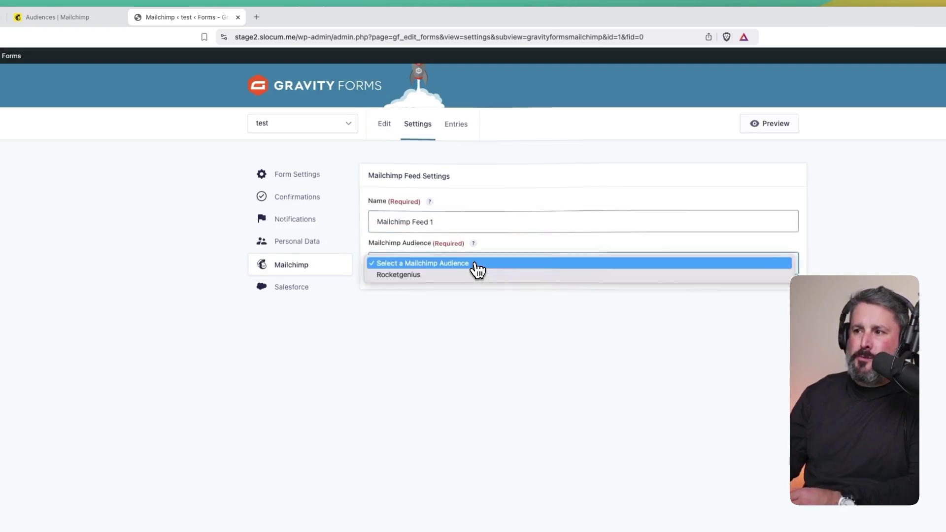
click(418, 276)
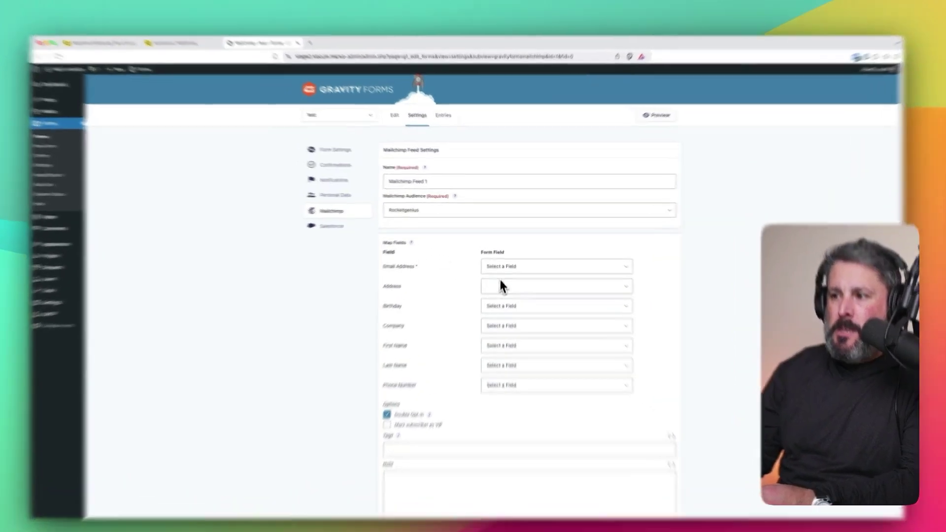
- Map the feed's Email Address to the form's Email field
click(522, 257)
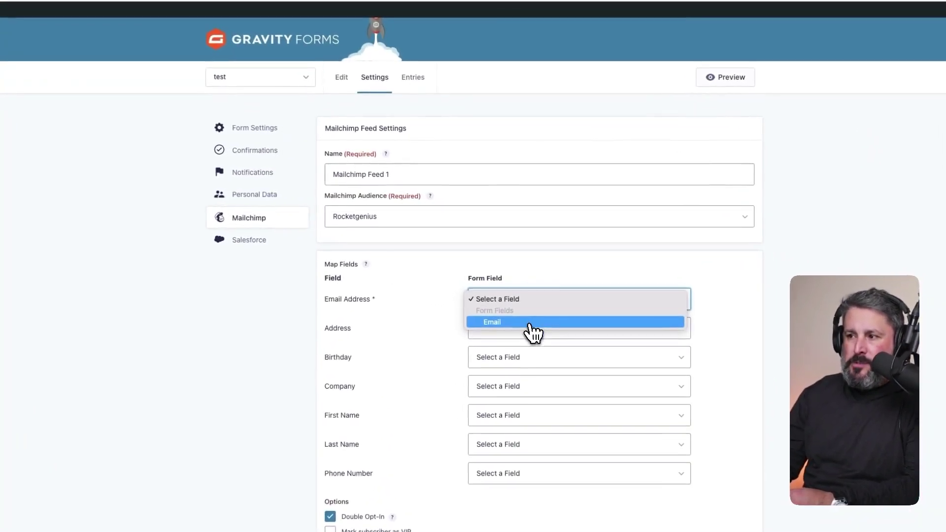
click(529, 318)
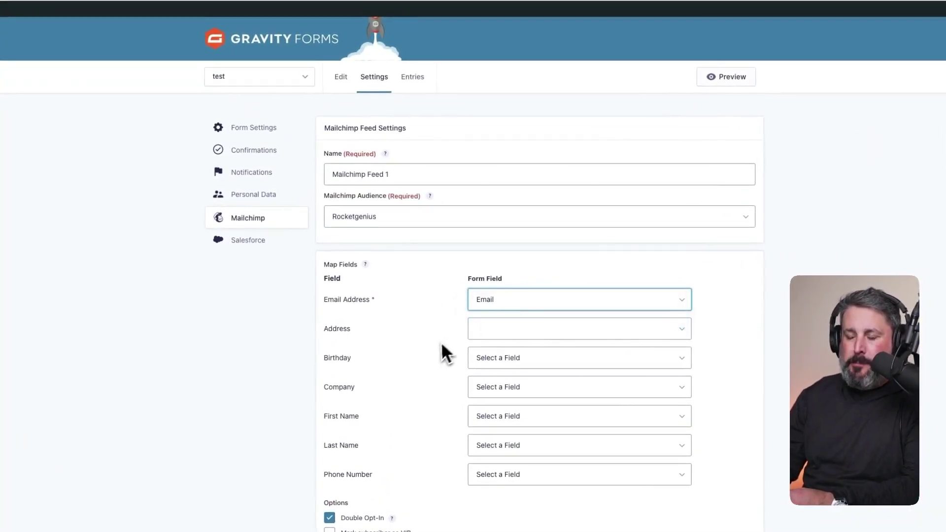
scroll(441, 342, down, 3)
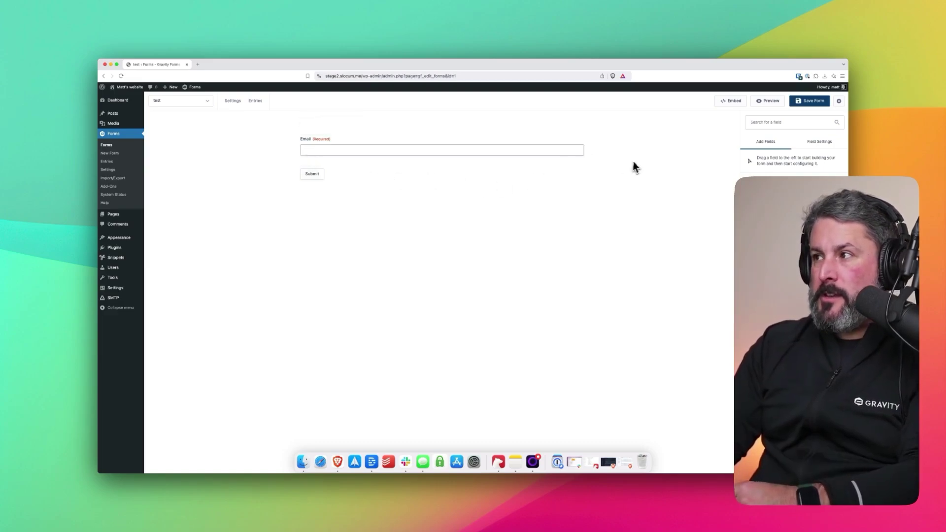
- Embed the Test form on a new page named 'Subscribe'
click(723, 101)
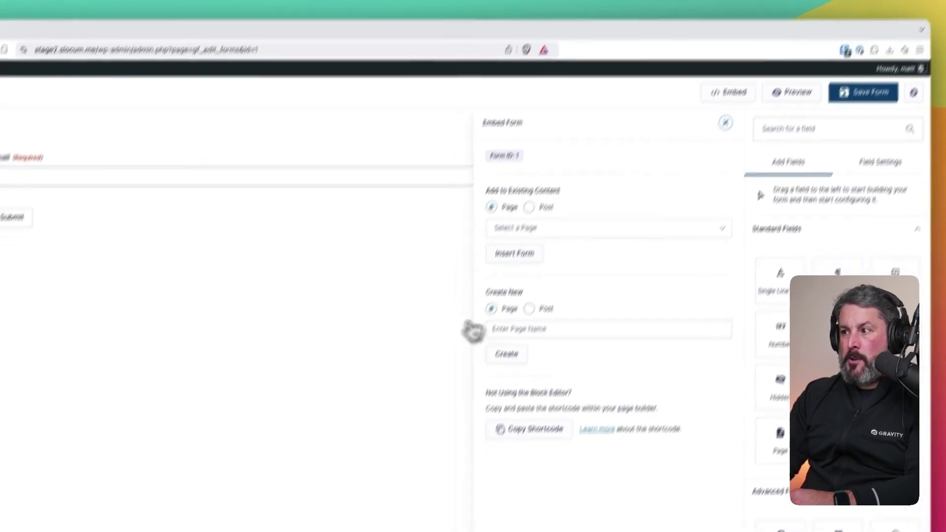
click(566, 261)
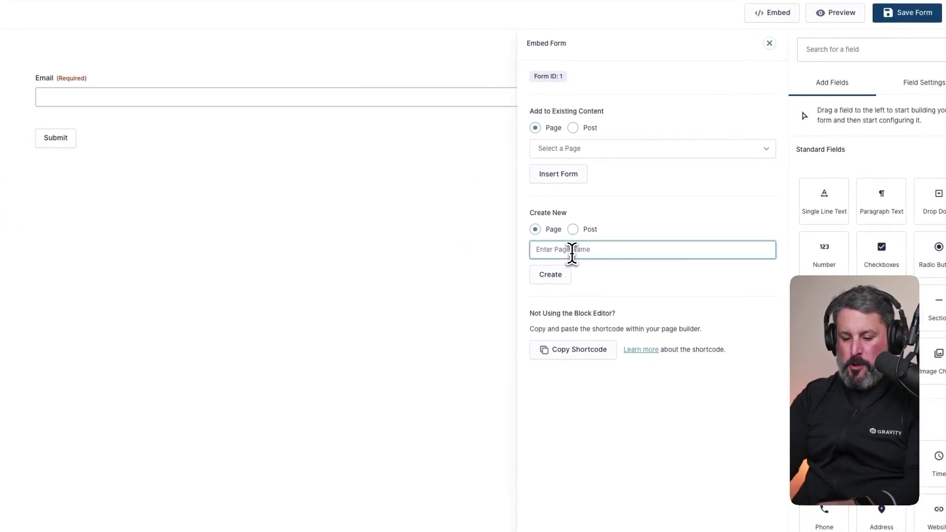
text(Subscribe)
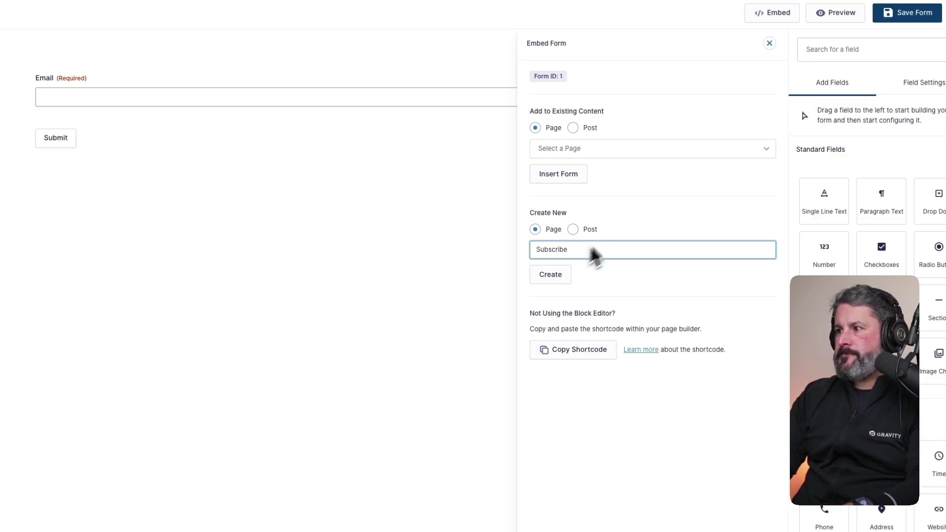
click(550, 275)
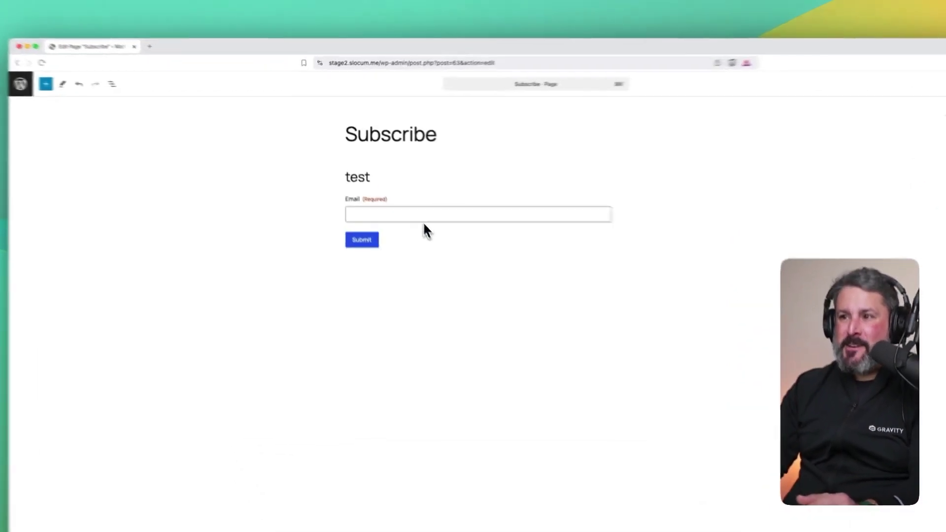
- Turn off the Form block's title and description, add an empty paragraph, and start publishing
click(405, 188)
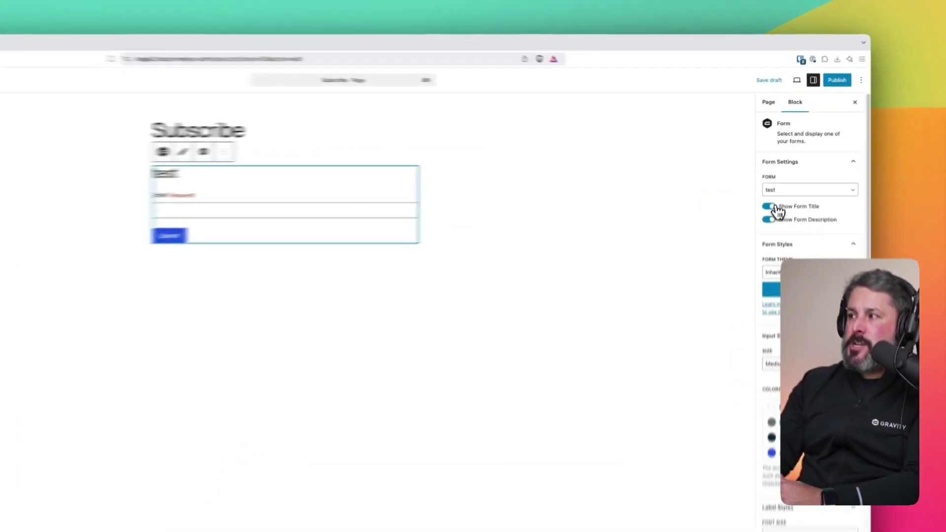
click(776, 180)
click(776, 191)
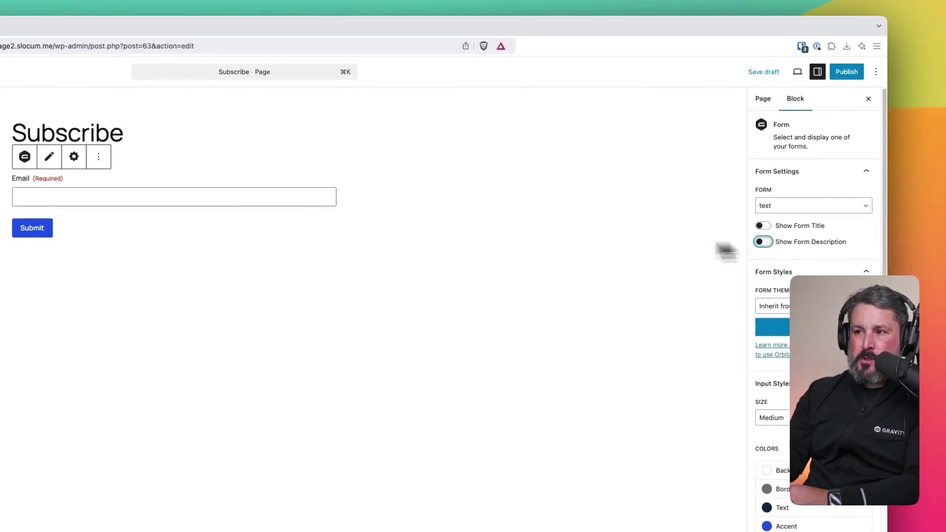
click(425, 269)
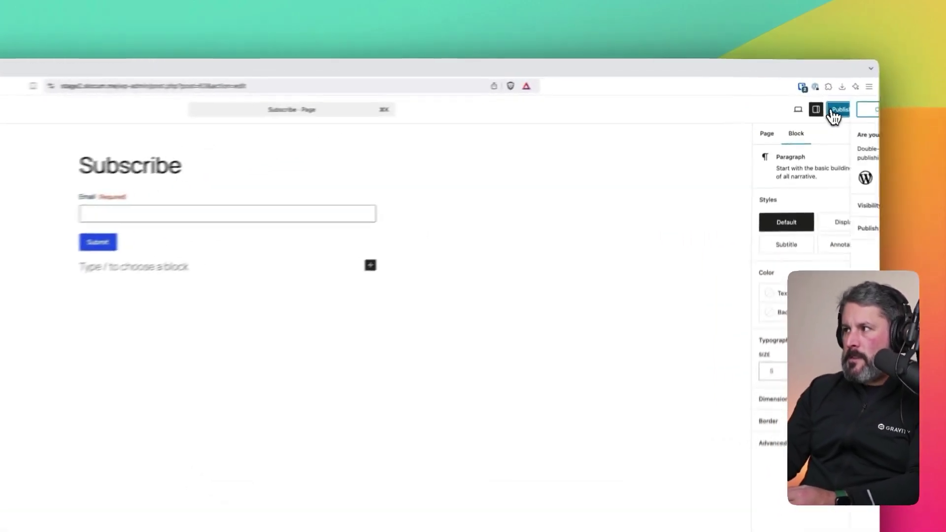
click(825, 91)
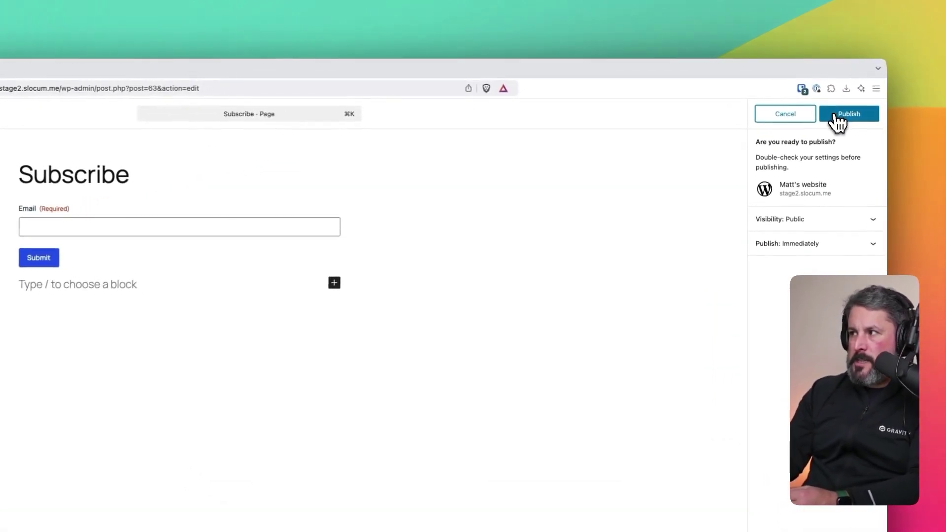
- Publish the Subscribe page, view it live, and try its email box
click(835, 117)
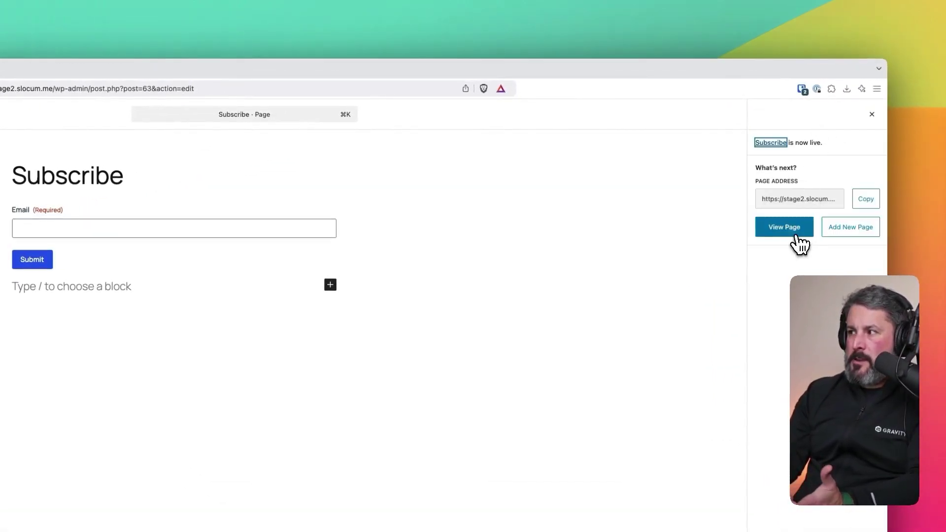
click(795, 236)
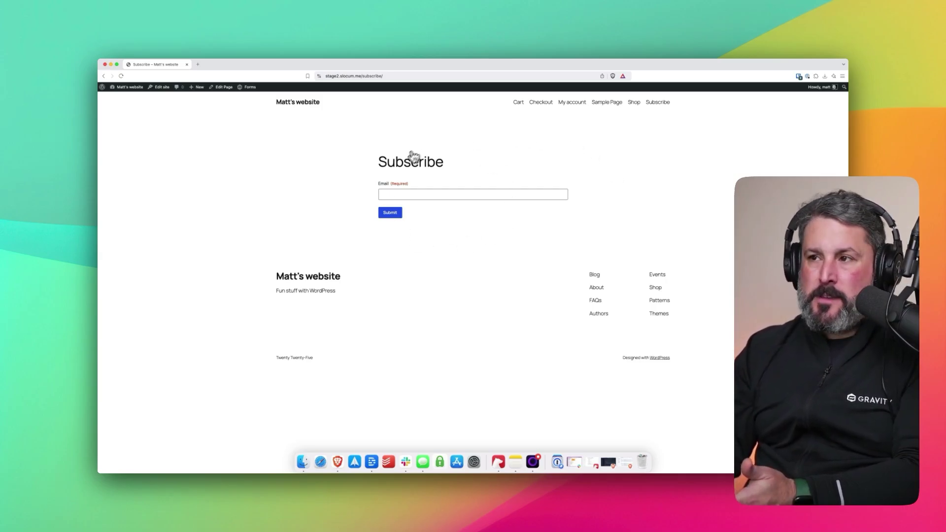
click(419, 199)
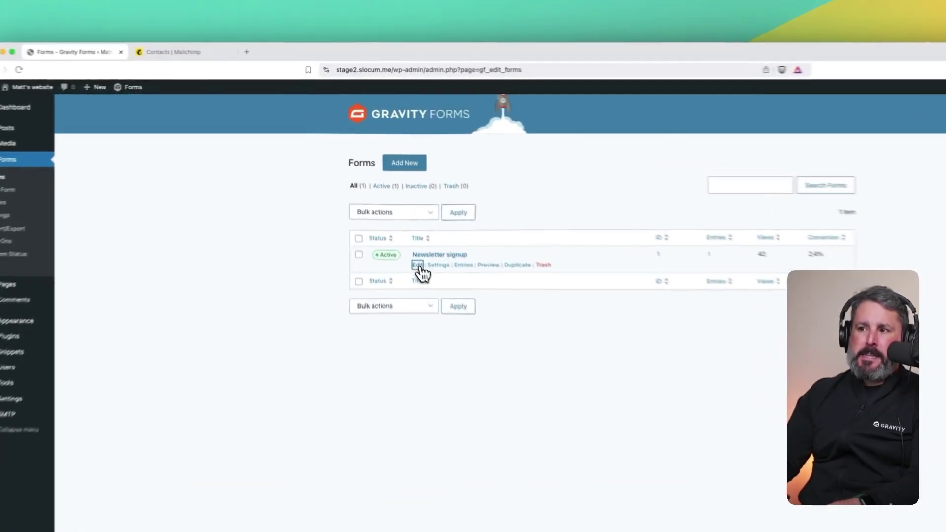
- Drag a Name field (First and Last) above Email in Newsletter signup and save the form
click(379, 202)
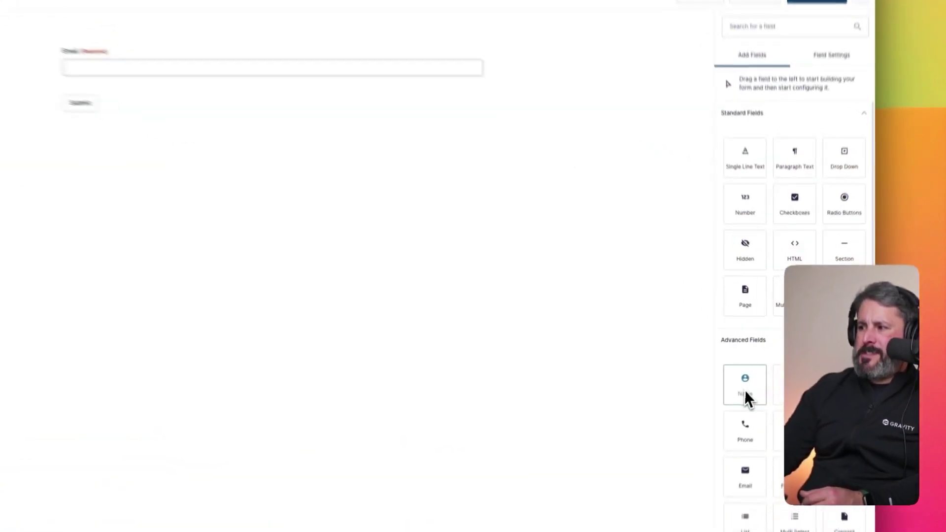
drag(763, 367, 421, 134)
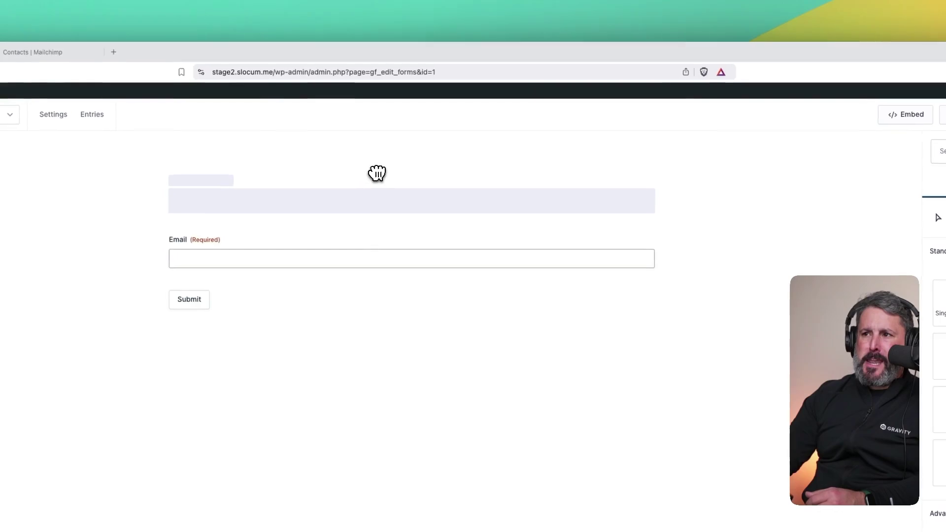
drag(377, 173, 379, 175)
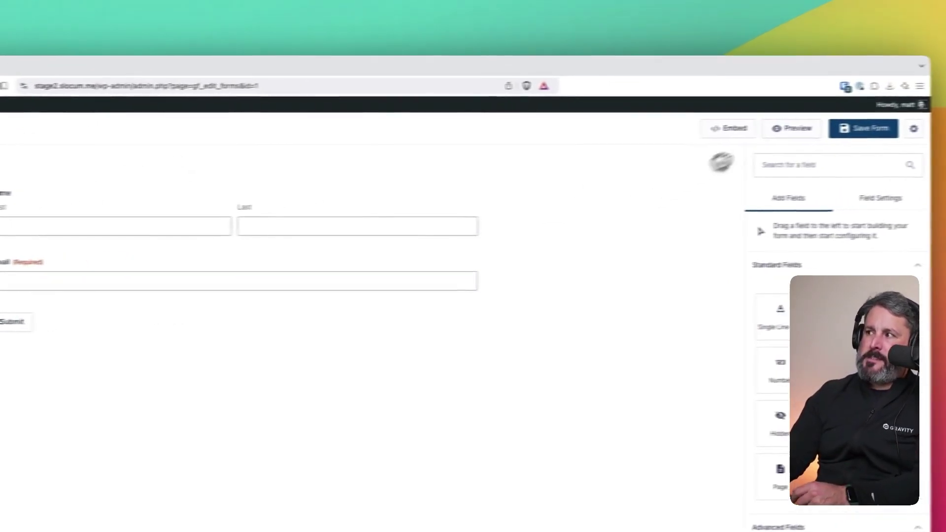
click(806, 134)
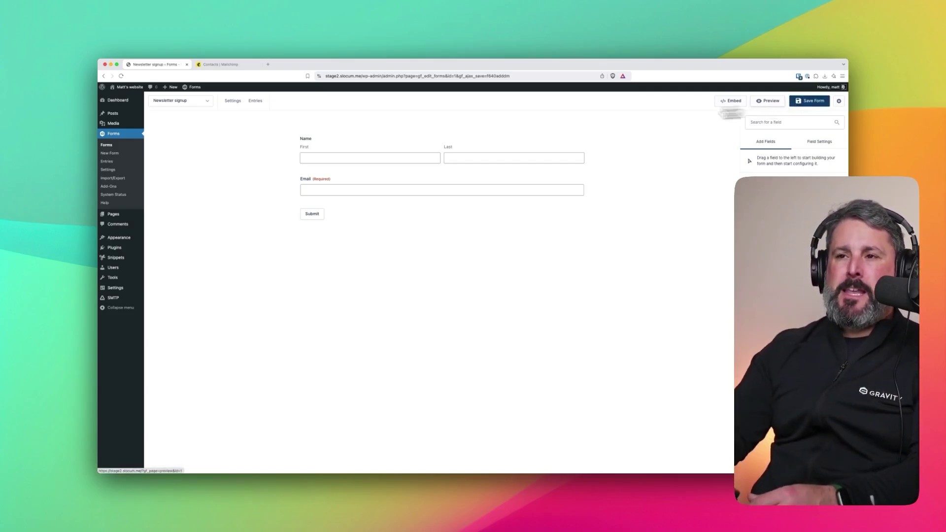
- Replace the Default Confirmation message with 'Thanks for subscribing to our newsletter!'
mouse_move(232, 104)
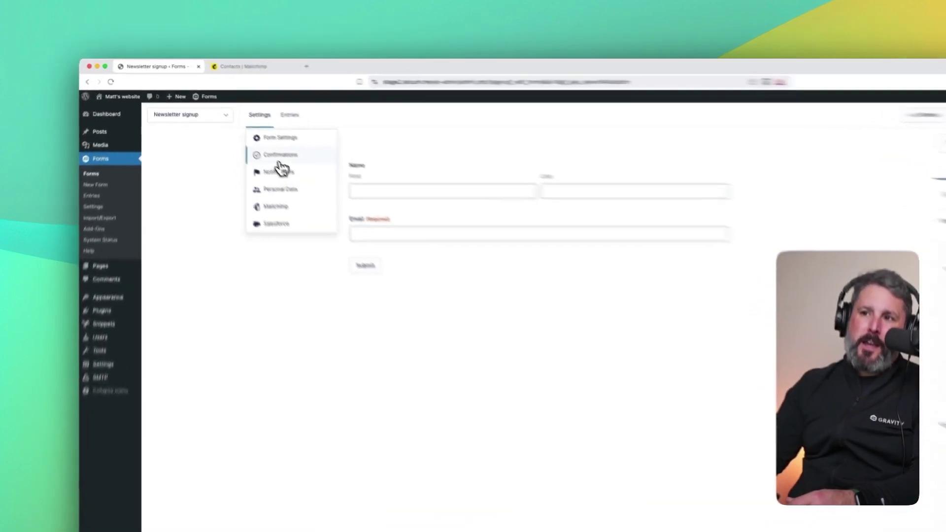
click(250, 131)
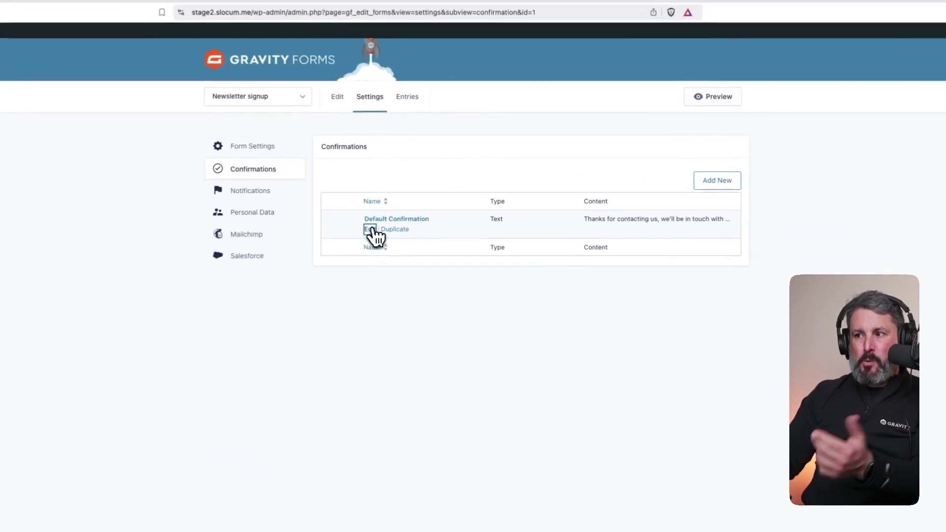
click(433, 201)
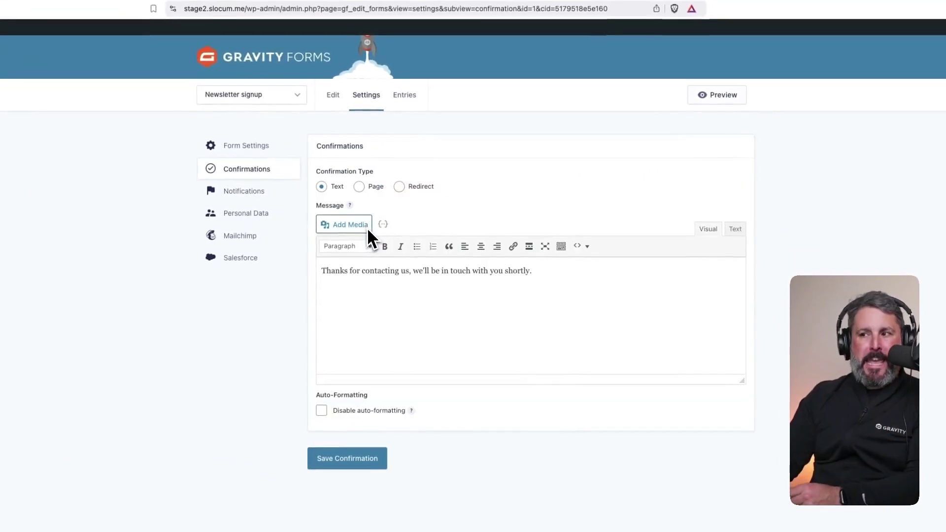
triple_click(380, 275)
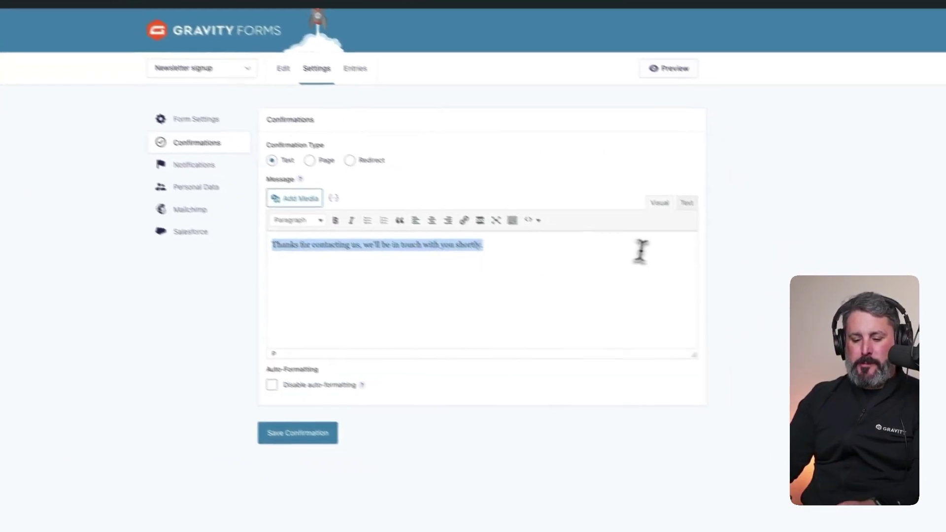
text(Thanks for subscribing to our newsletter!)
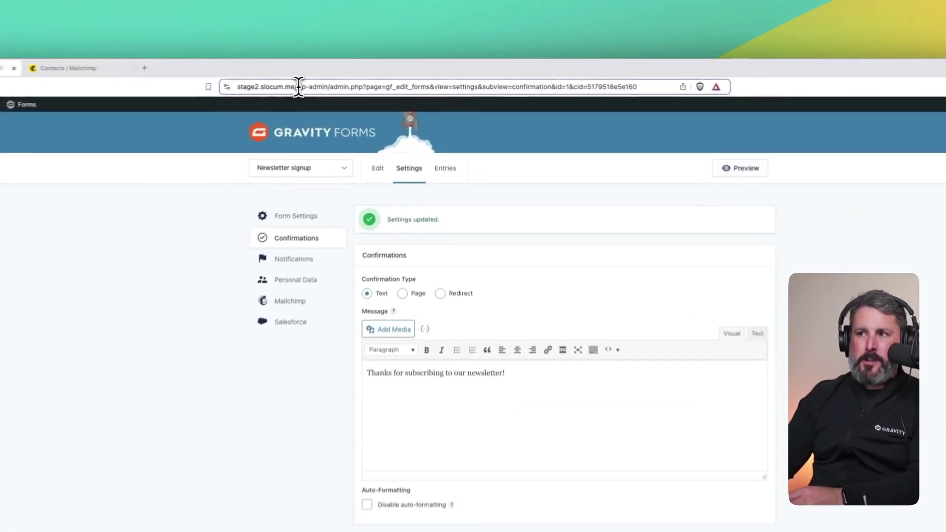
- Load the live /subscribe/ page in the browser
drag(367, 76, 607, 77)
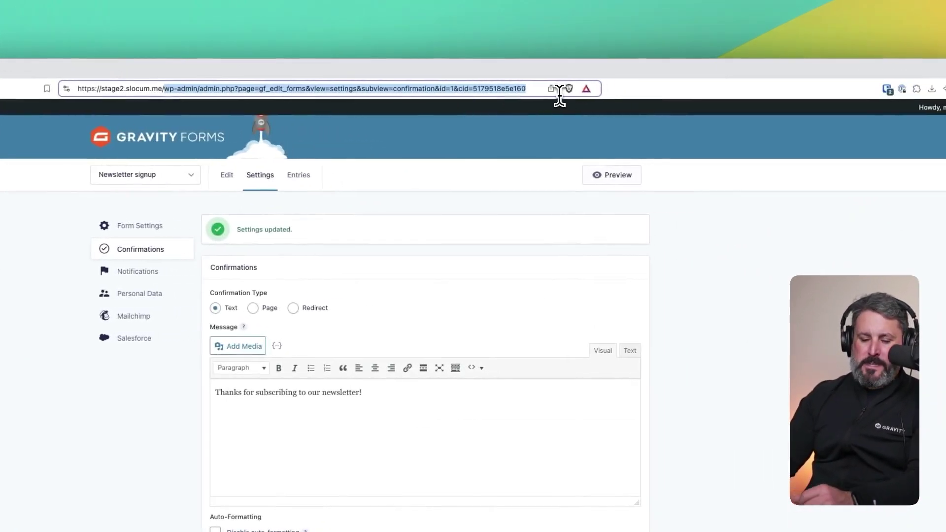
text(subscribe)
key(Return)
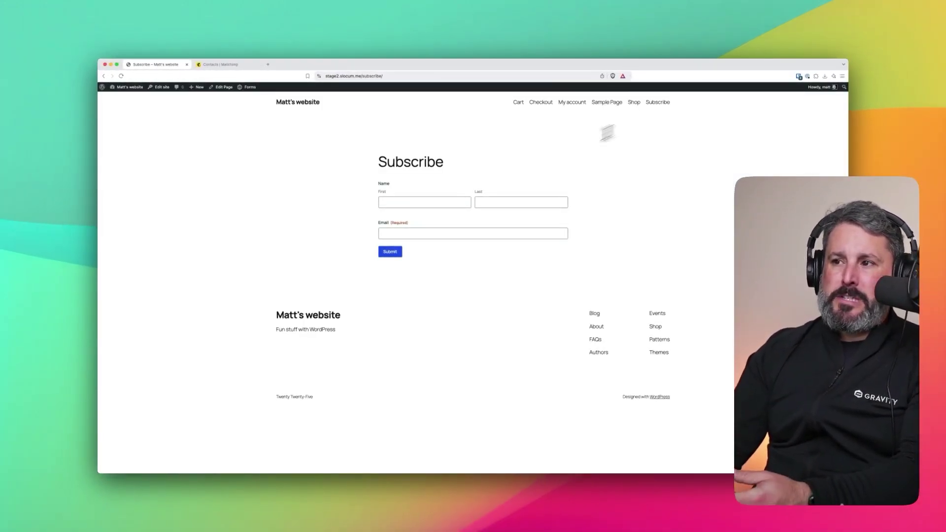
- Submit a test signup with a first name, last name and email, then check the thank-you message
click(446, 206)
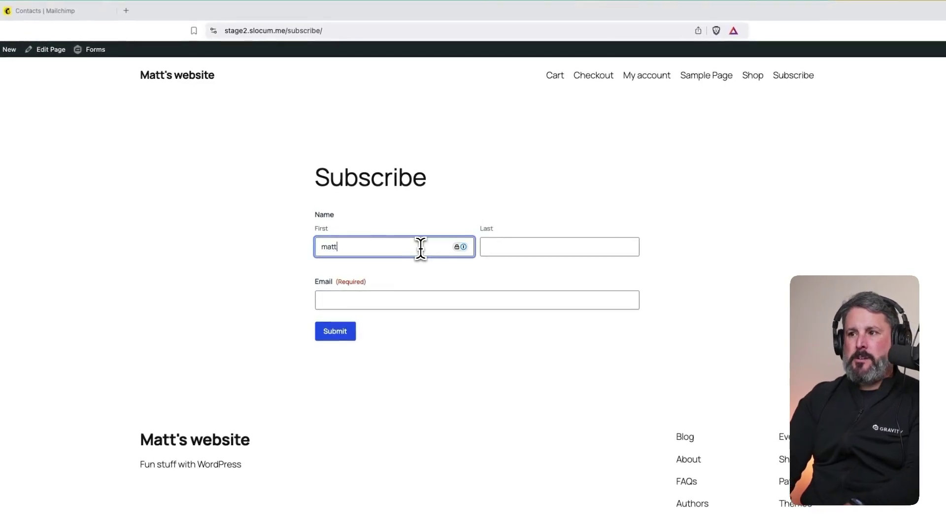
key(Tab)
key(Tab)
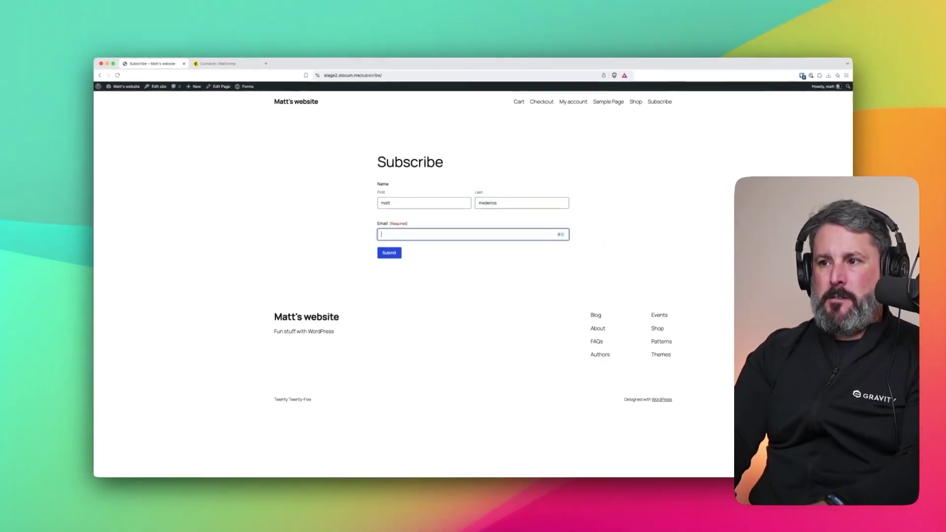
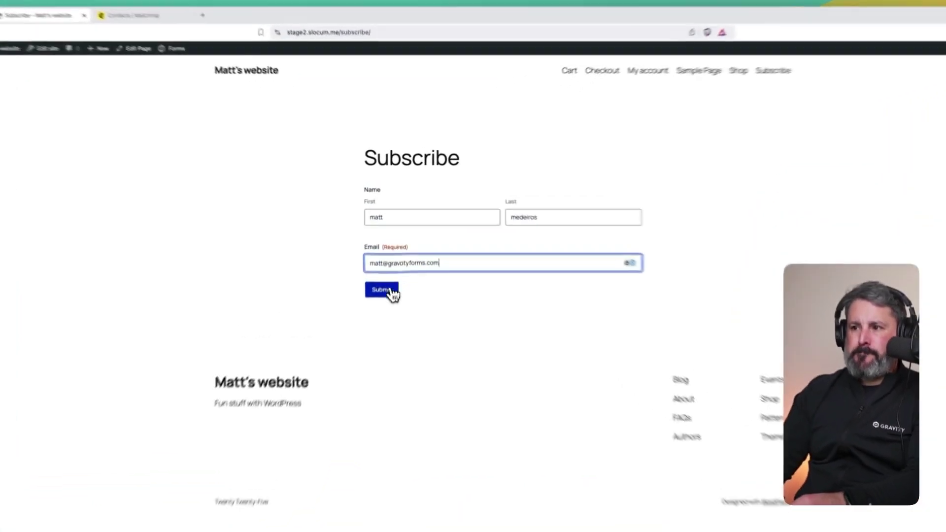
click(392, 252)
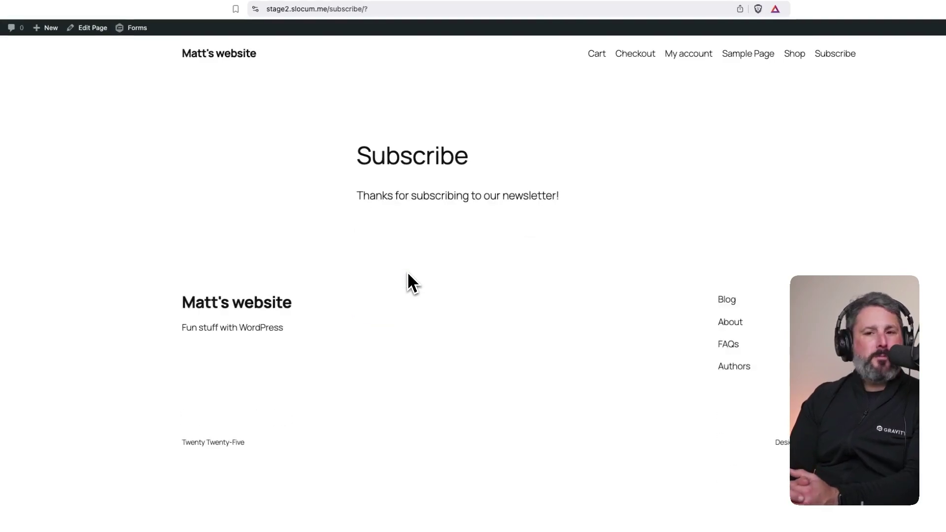
drag(356, 196, 543, 197)
click(614, 197)
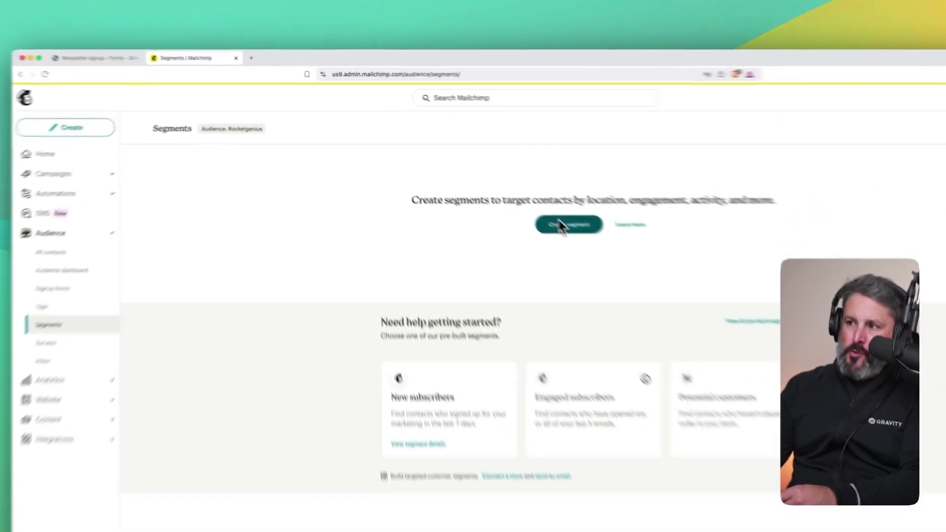
- Start a new Mailchimp segment with a Tags filter and list the tags, including Newsletter-signup
click(494, 183)
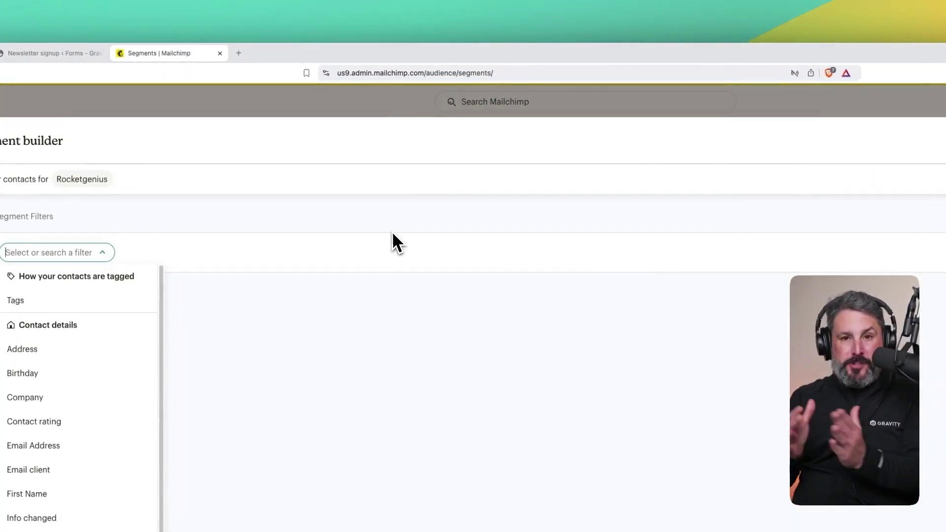
click(69, 303)
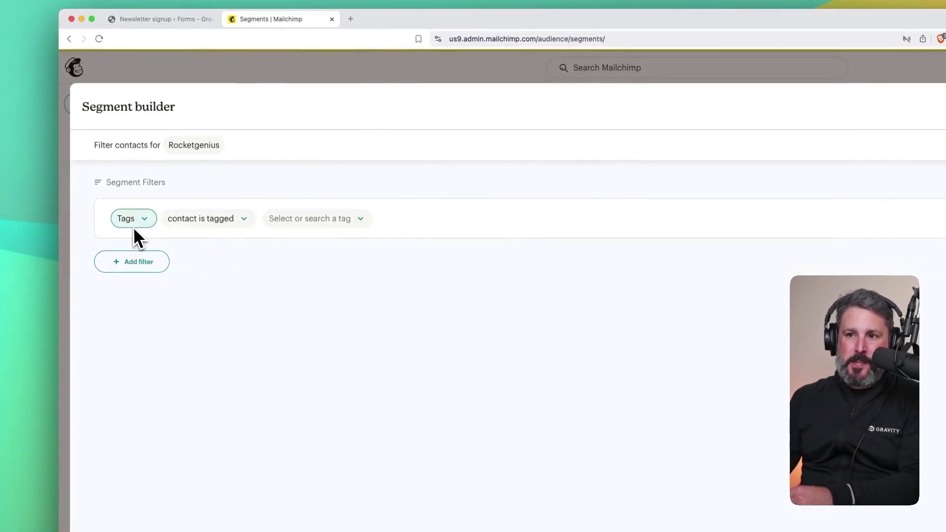
click(345, 226)
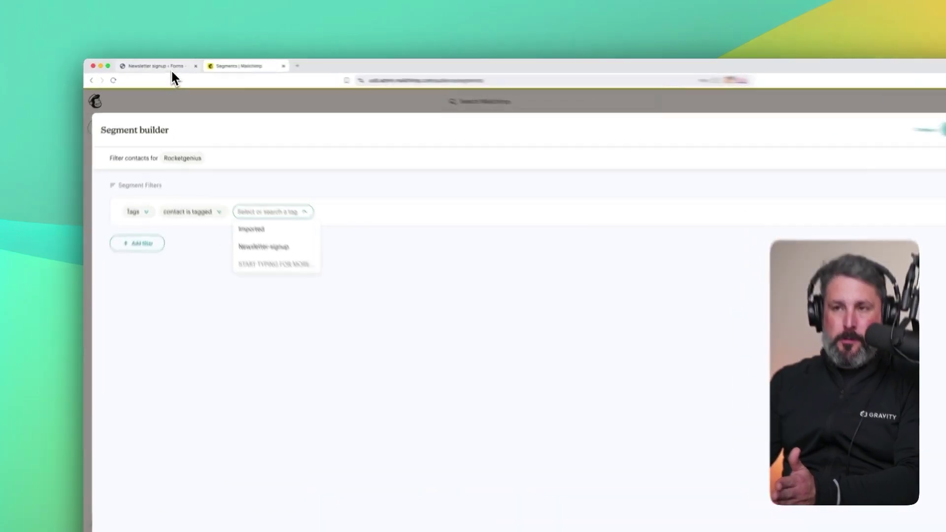
- Switch to the Newsletter signup editor tab, glance at Mailchimp, and return to the editor
click(166, 65)
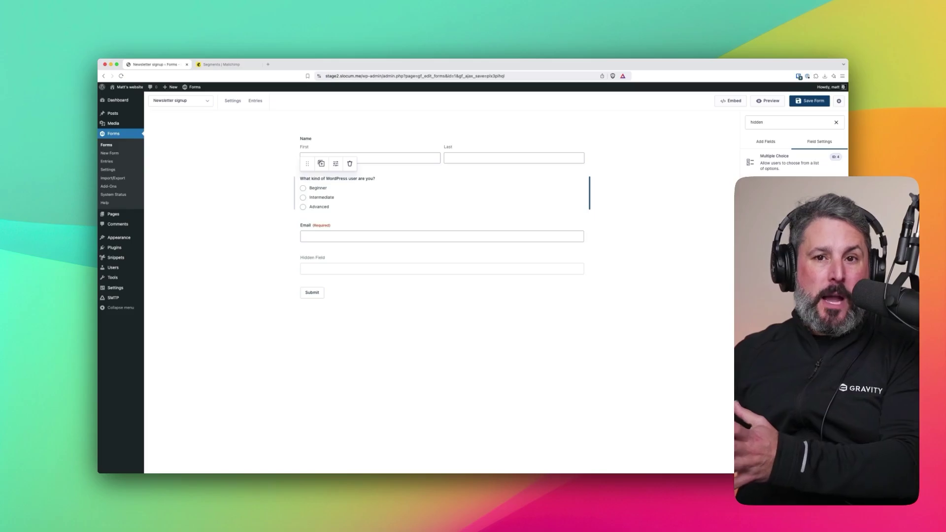
click(226, 64)
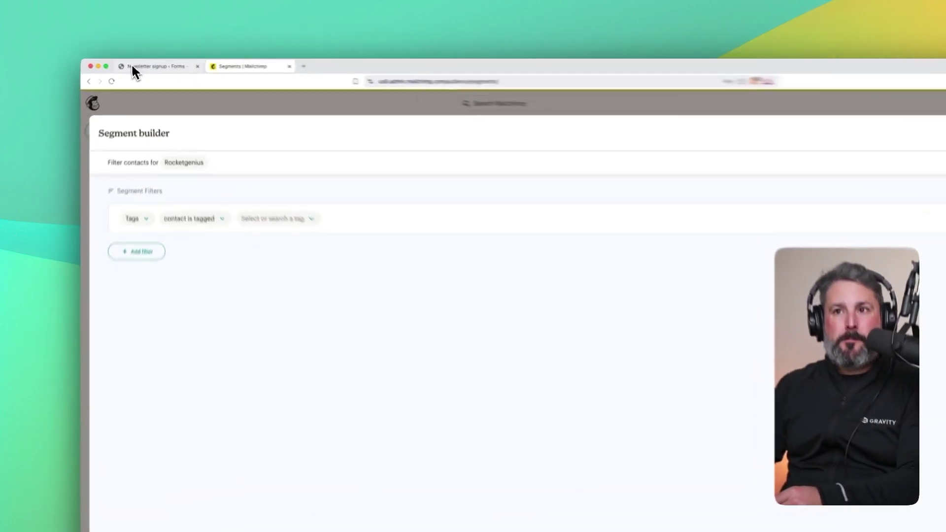
click(143, 65)
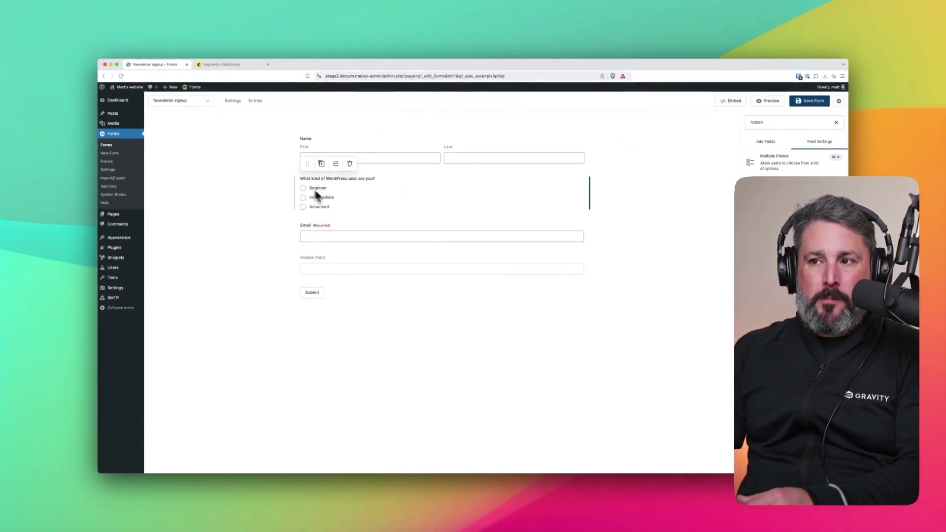
- Leave the form editor and open Mailchimp Feed 1 in the form's Mailchimp settings
mouse_move(234, 104)
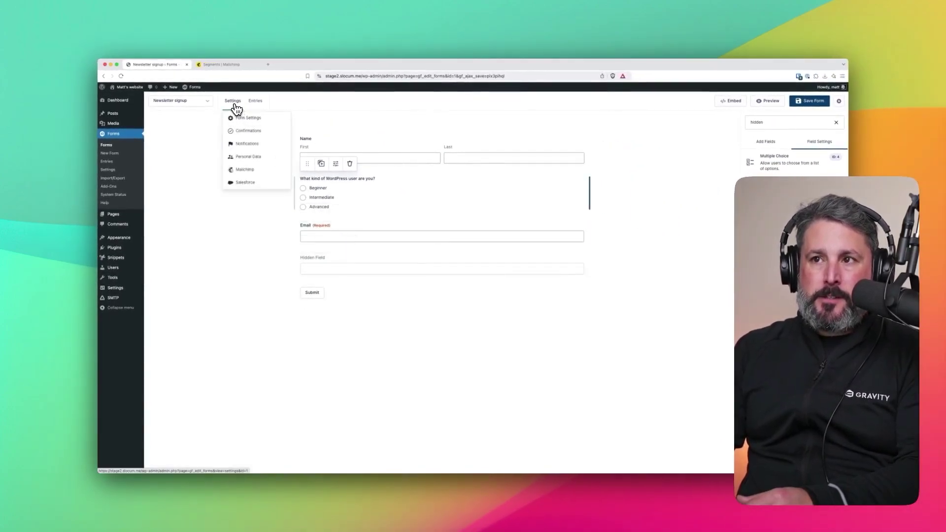
click(245, 171)
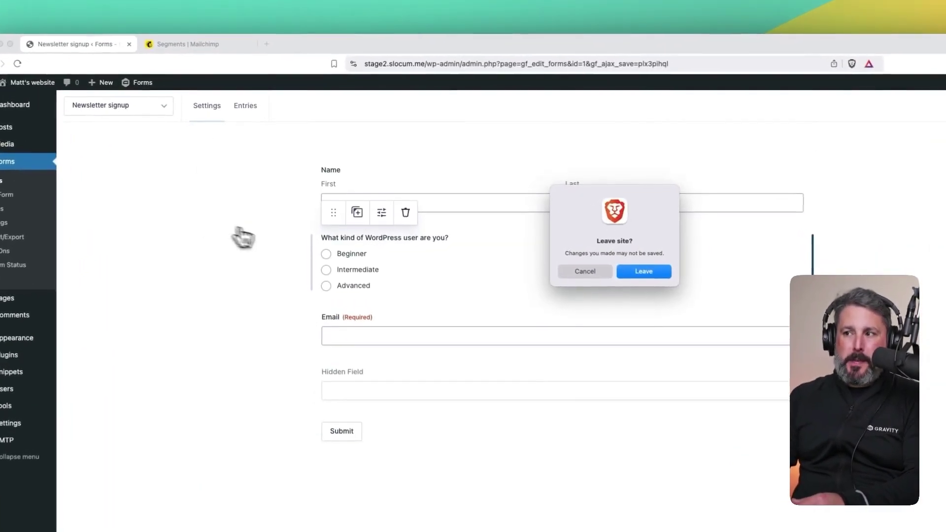
click(614, 275)
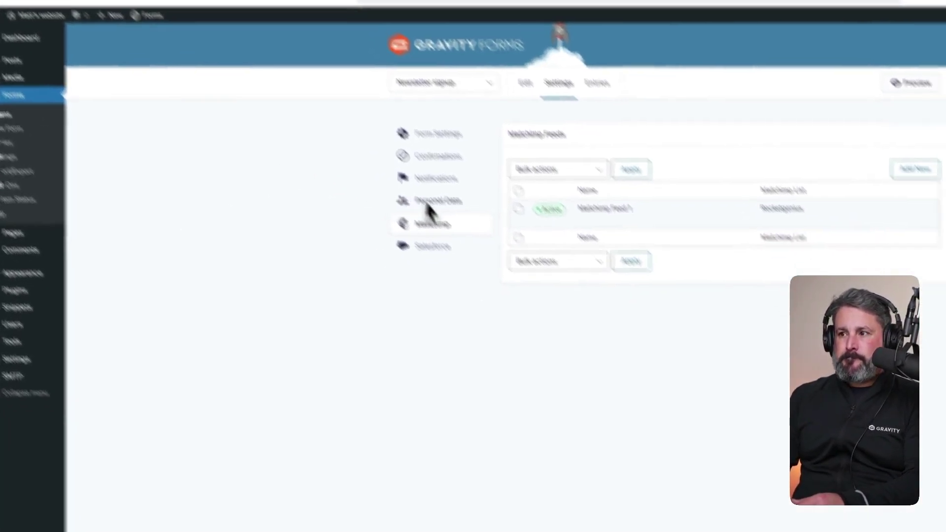
click(513, 156)
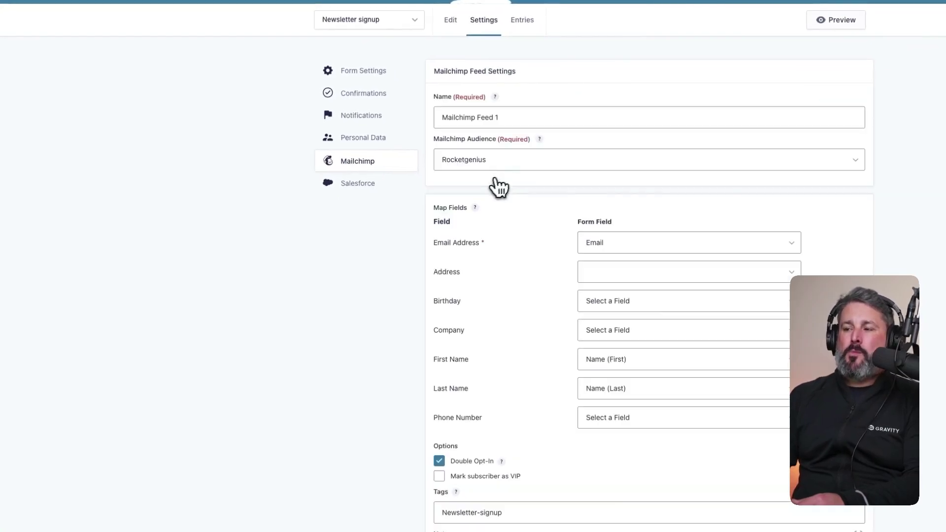
- Compare the feed's Tags value with the tags listed on Mailchimp's segments page
click(505, 384)
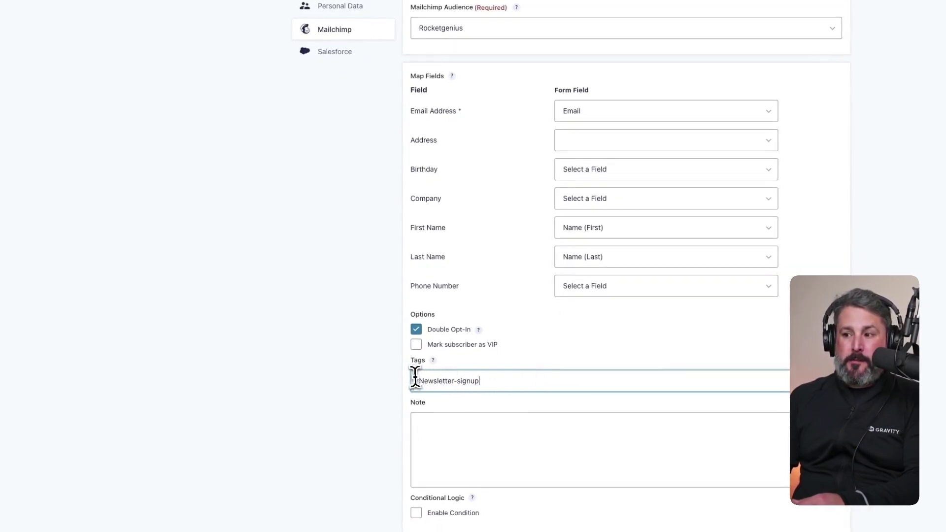
click(248, 57)
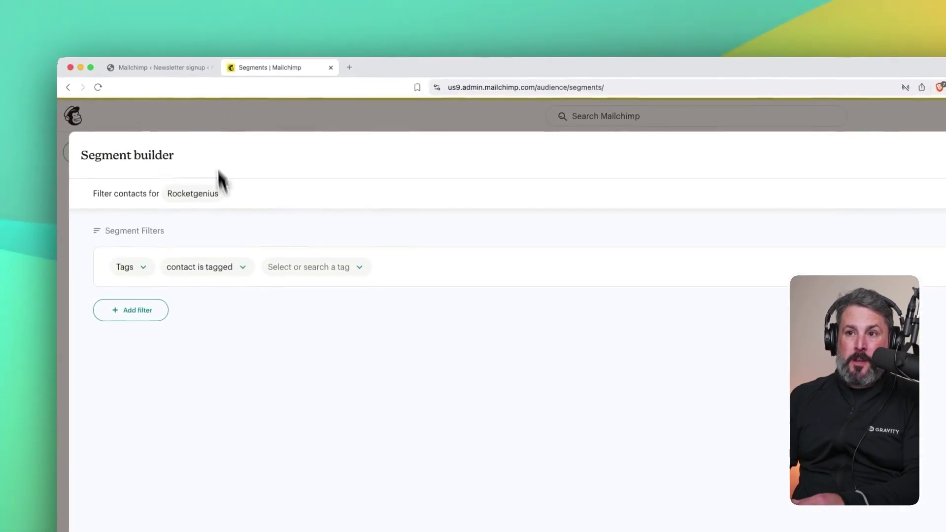
click(312, 256)
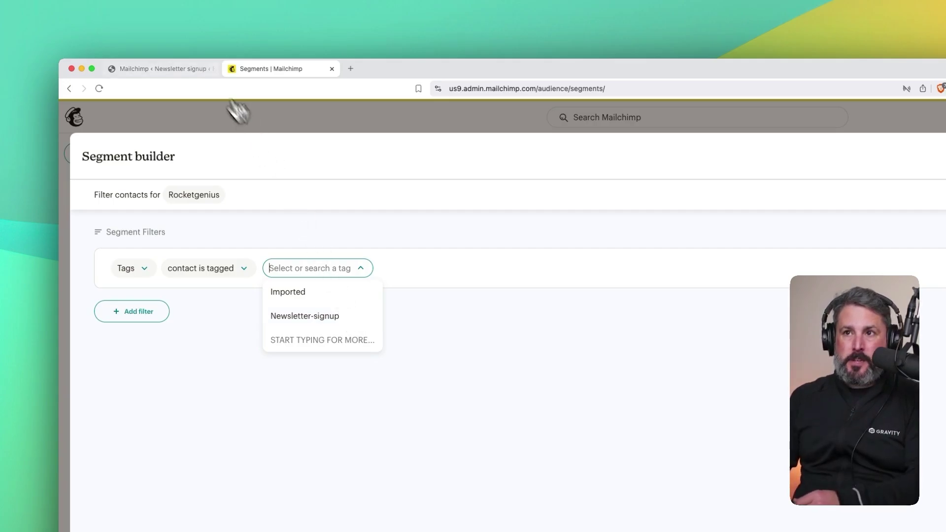
click(182, 65)
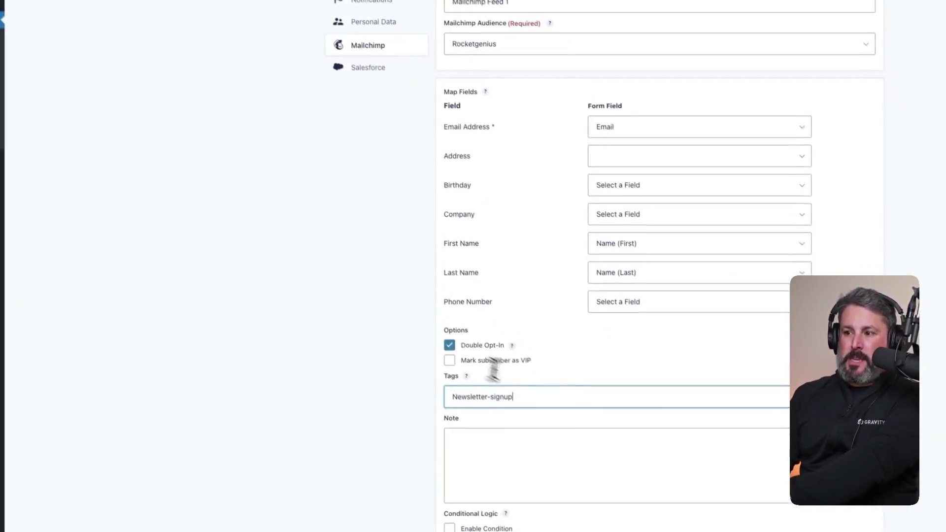
- Replace the fixed Newsletter-signup tag with the {Hidden Field:5} merge tag
drag(506, 388, 434, 388)
key(BackSpace)
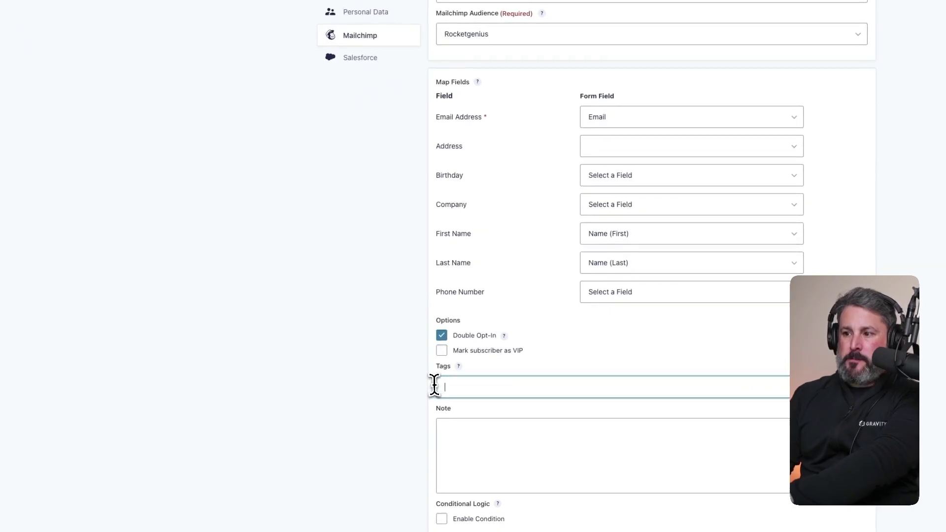
click(860, 368)
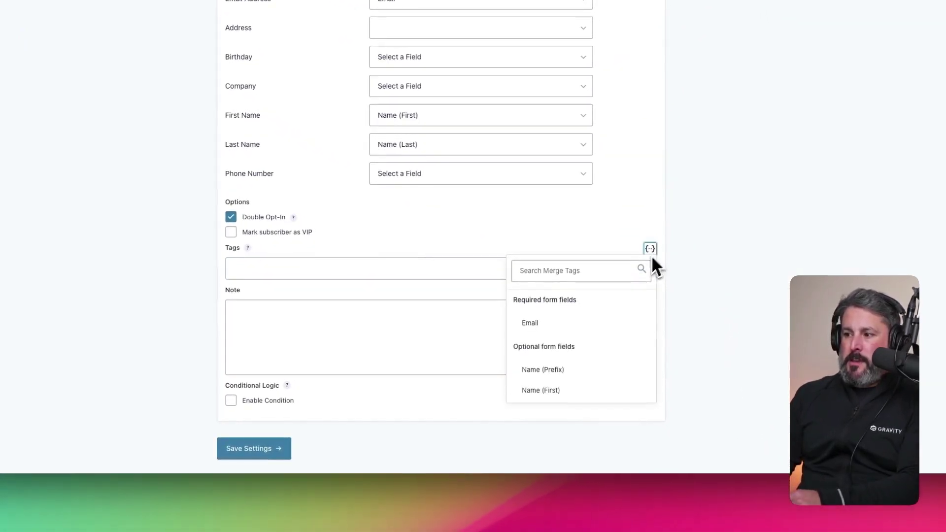
scroll(605, 330, down, 5)
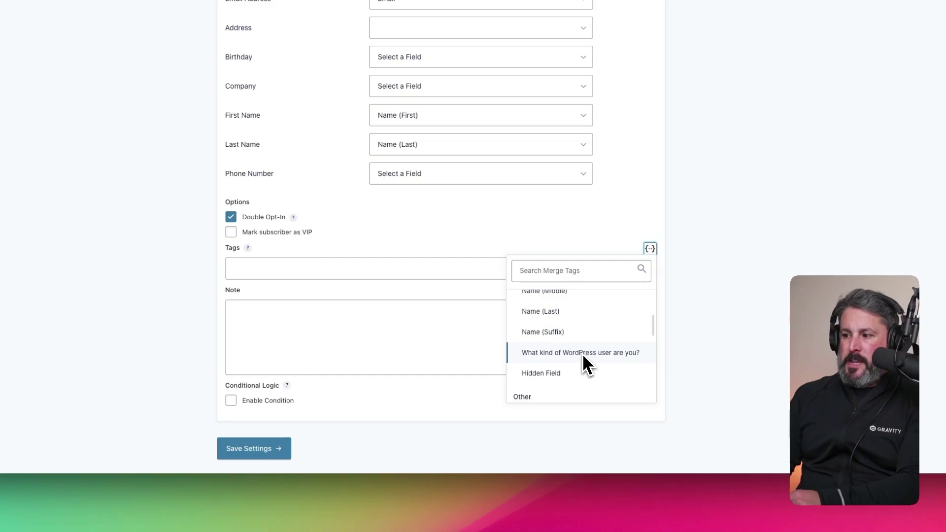
click(604, 354)
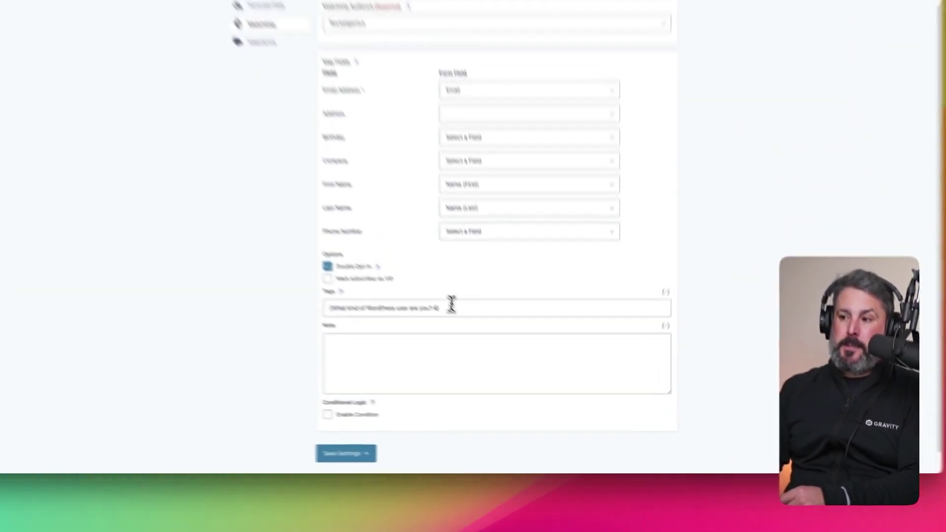
triple_click(495, 354)
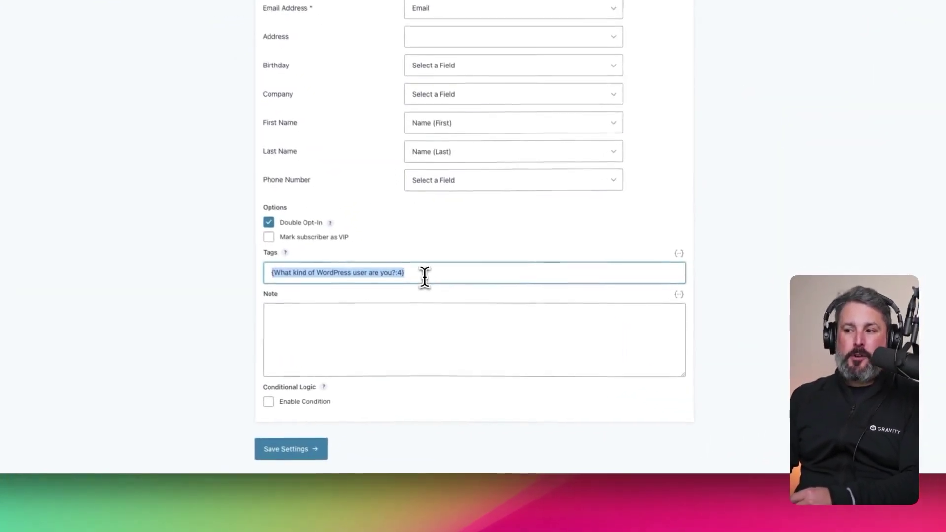
key(BackSpace)
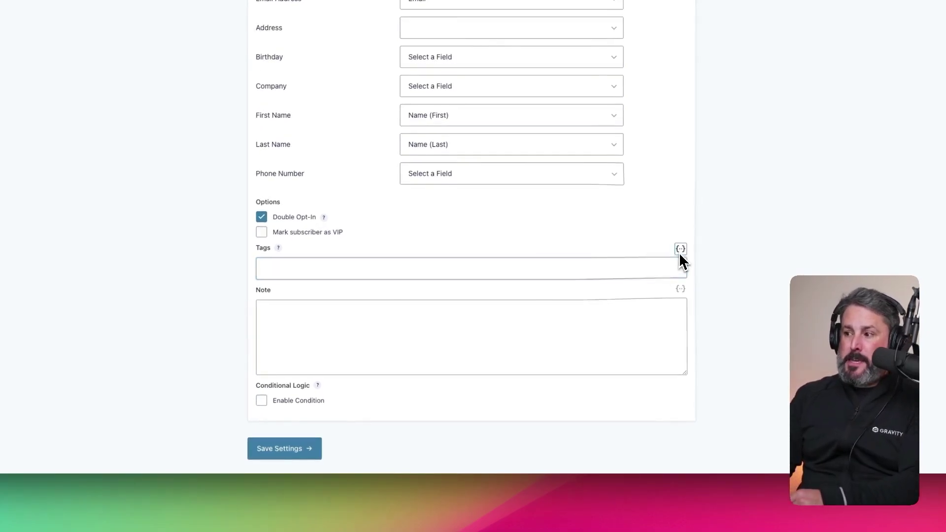
click(679, 249)
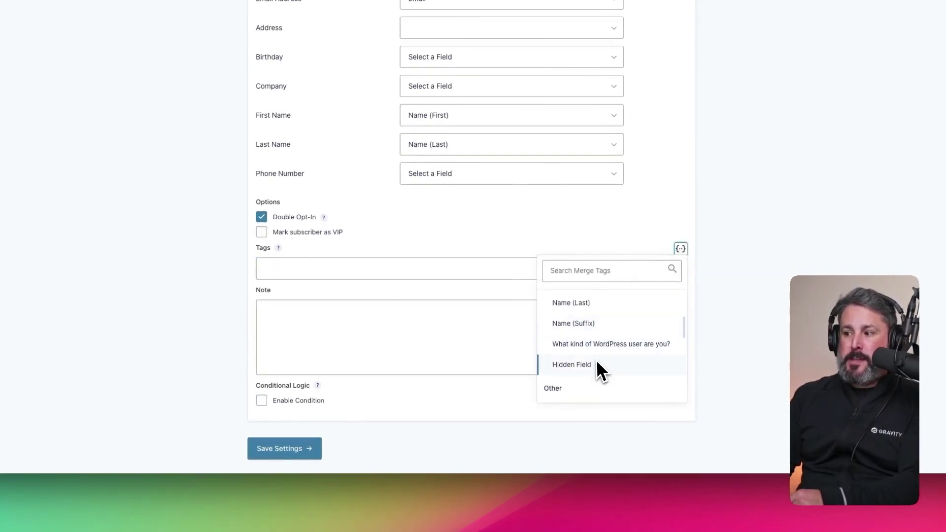
click(579, 365)
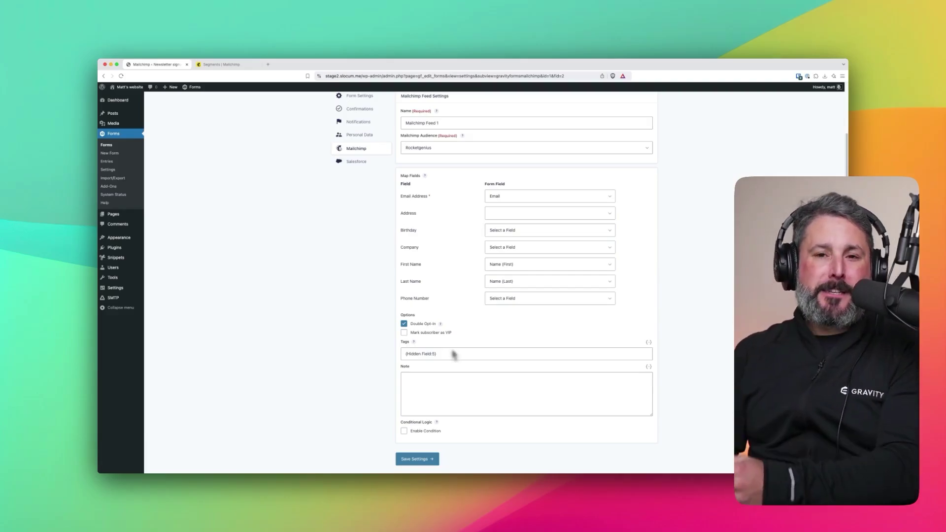
click(220, 64)
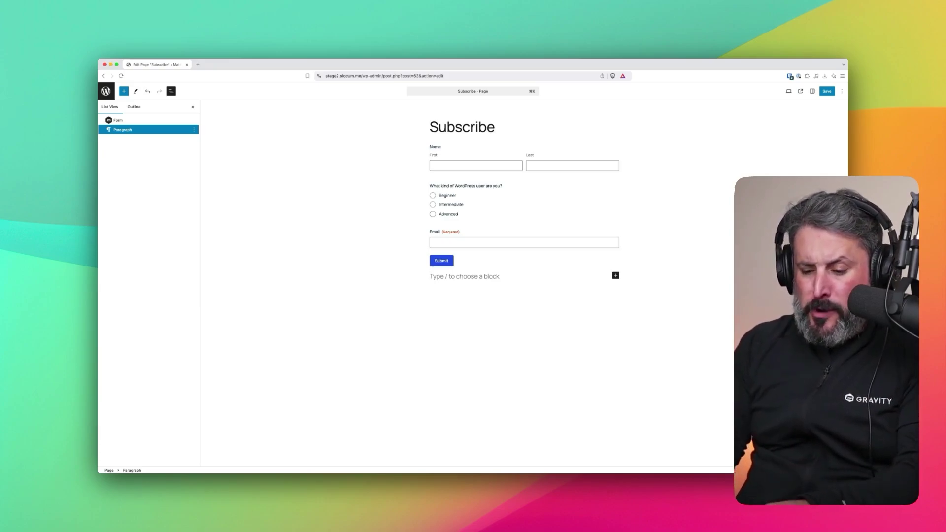
- Add a plain Group block with /group and move the newsletter form inside it
text(/group)
key(Return)
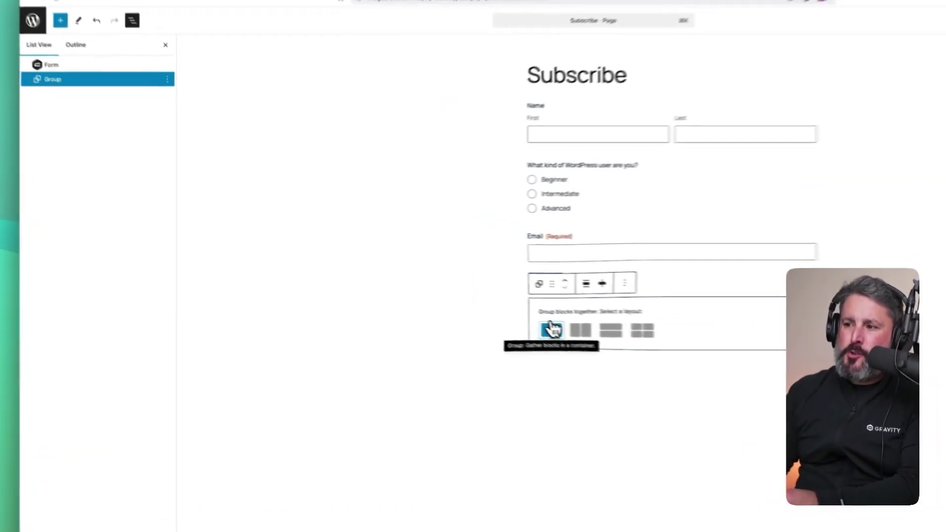
click(445, 294)
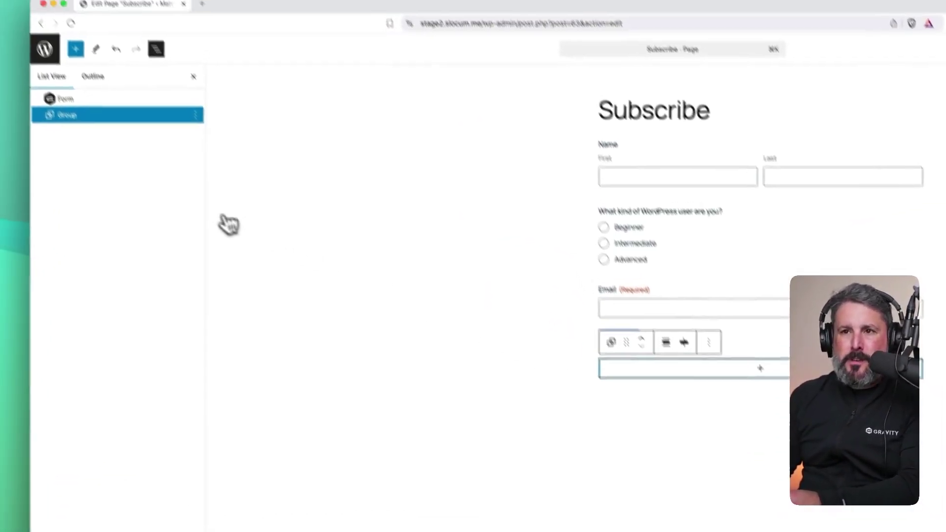
drag(58, 98, 77, 125)
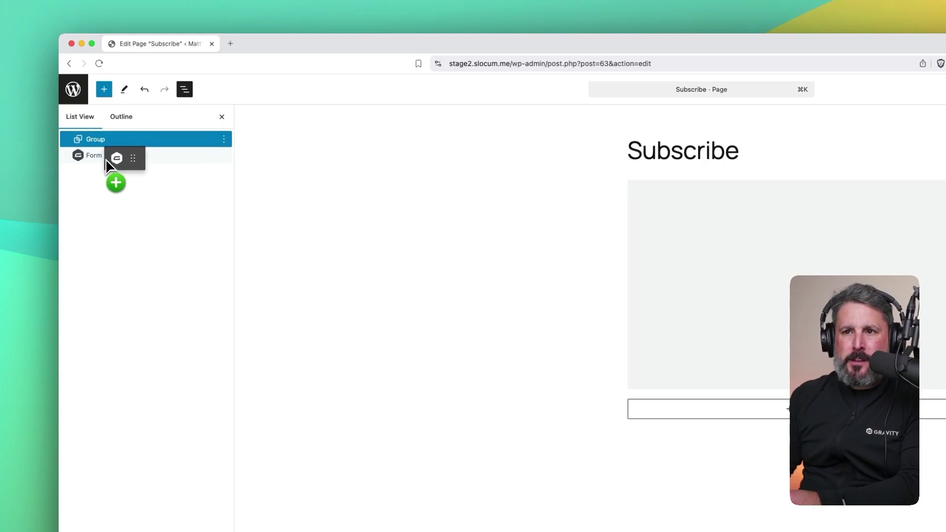
drag(105, 159, 96, 141)
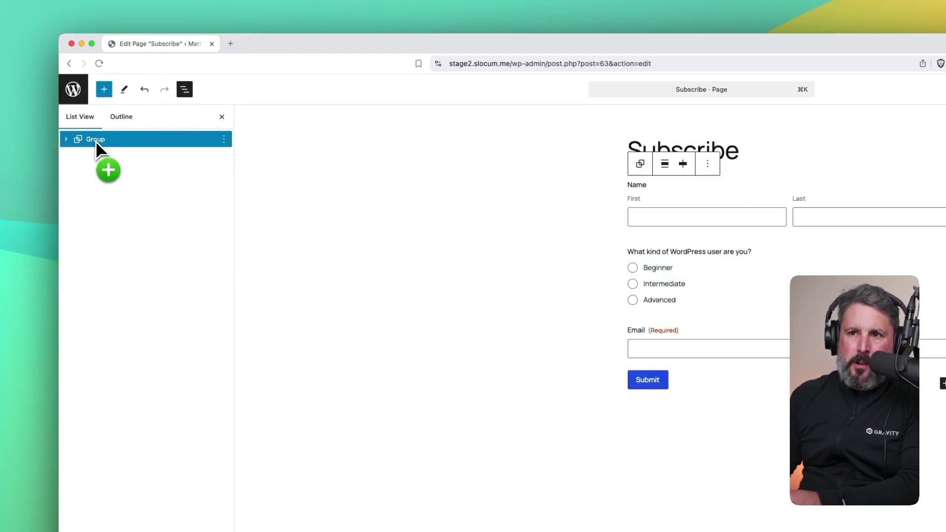
- Rename the group to 'Newsletter CTA' from List View
click(66, 139)
click(224, 139)
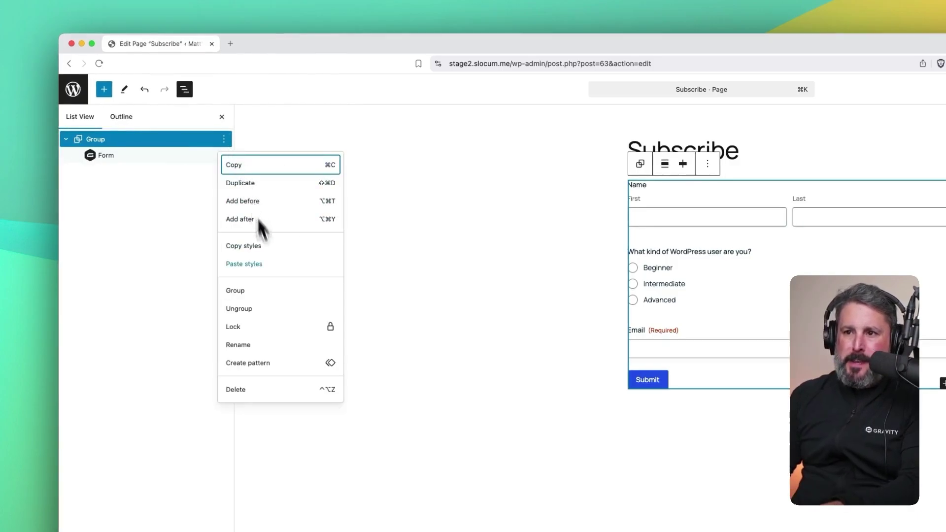
click(270, 346)
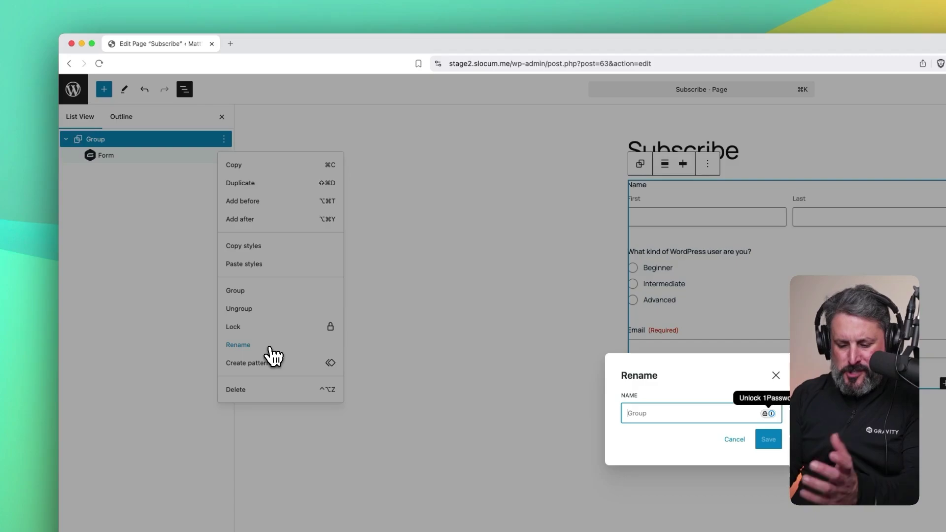
text(Newslett)
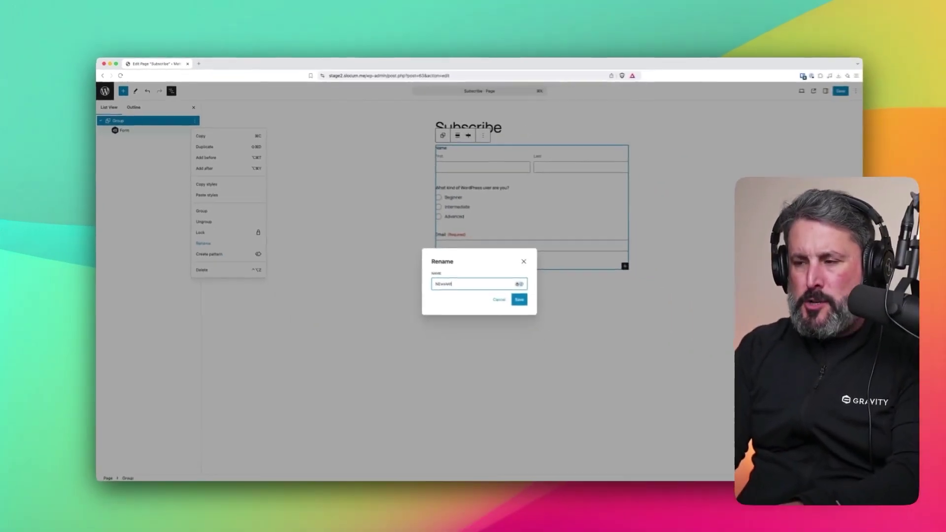
text(er CTA)
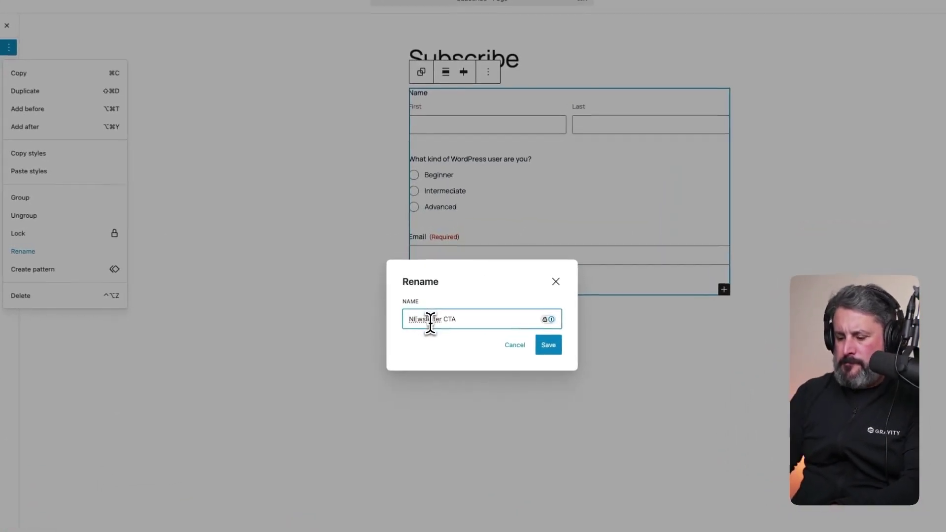
click(548, 345)
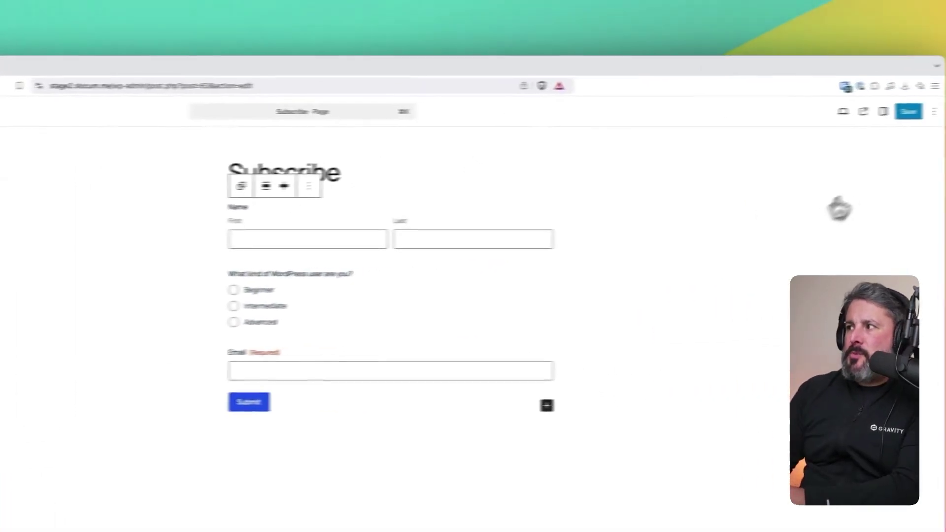
- Give the Newsletter CTA group a cream Accent 5 background and inner padding
click(882, 112)
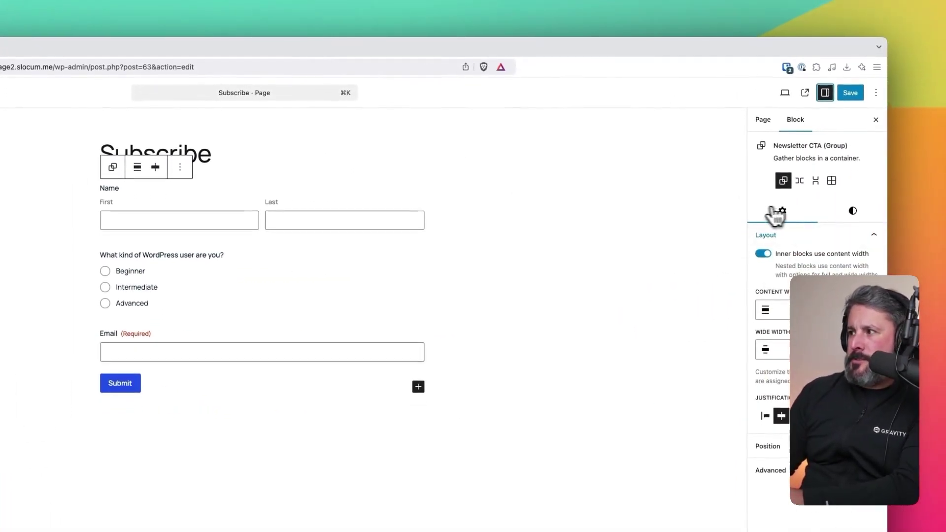
click(854, 212)
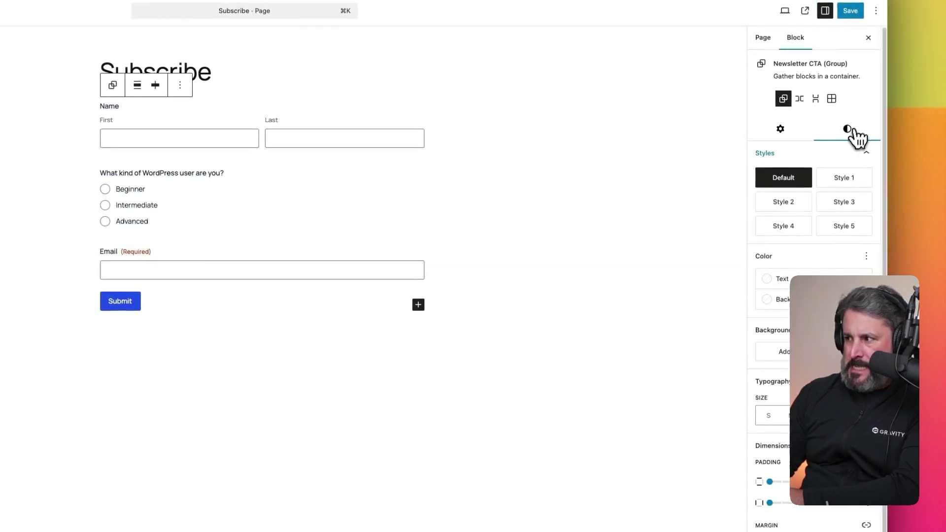
click(783, 299)
scroll(707, 359, down, 5)
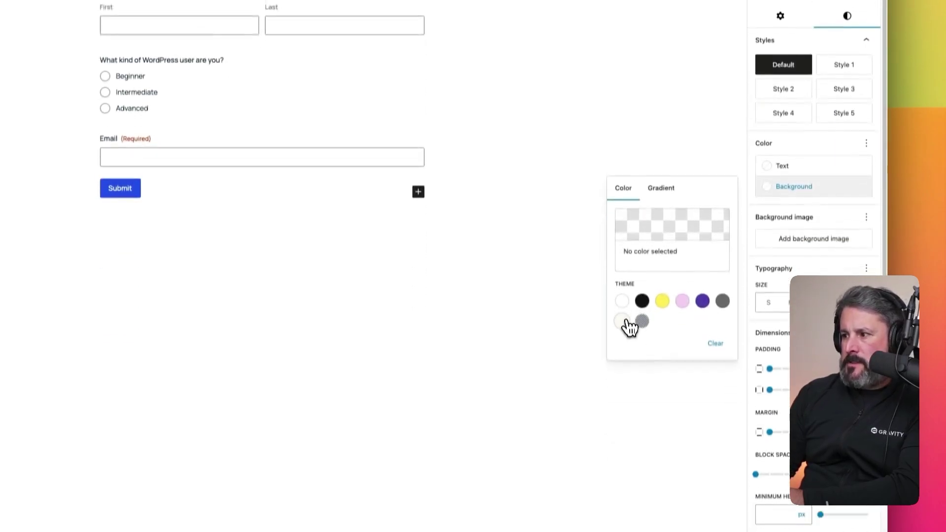
click(622, 308)
drag(769, 355, 794, 376)
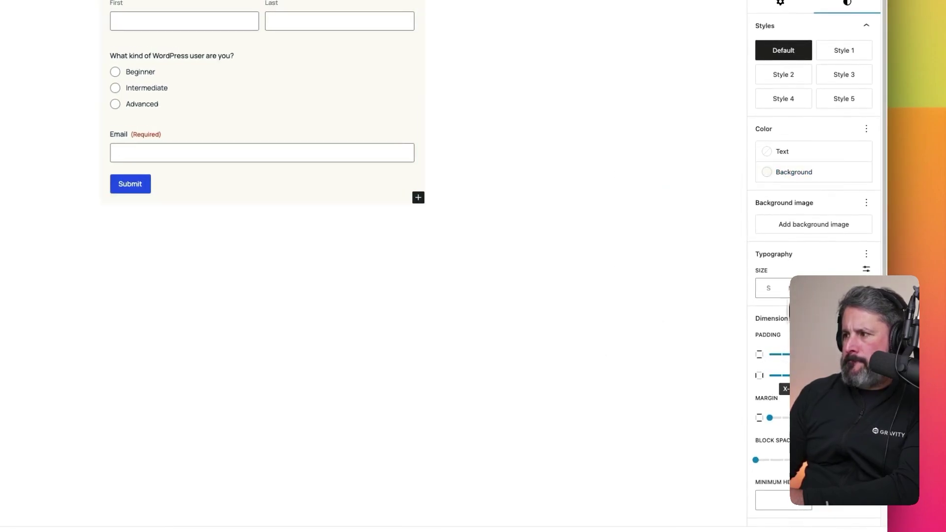
- Add a black 2px border to the group
scroll(793, 376, down, 2)
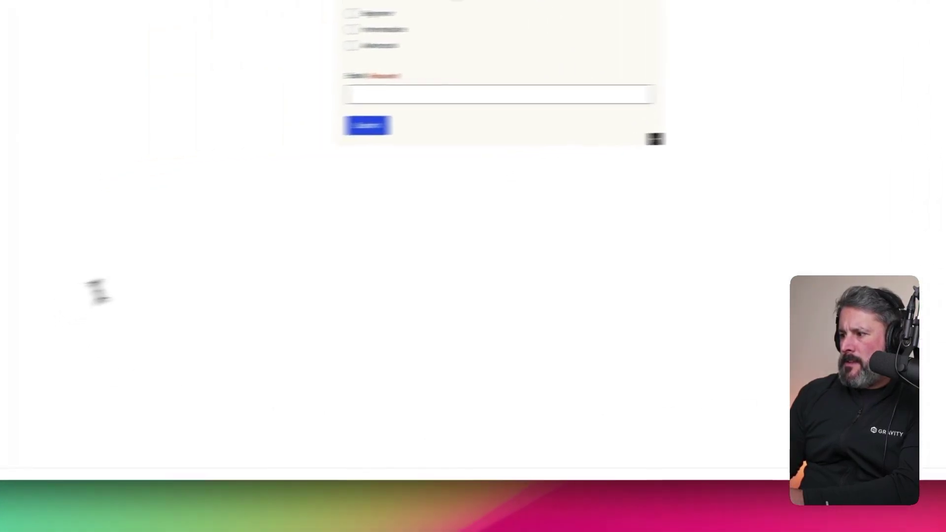
click(765, 401)
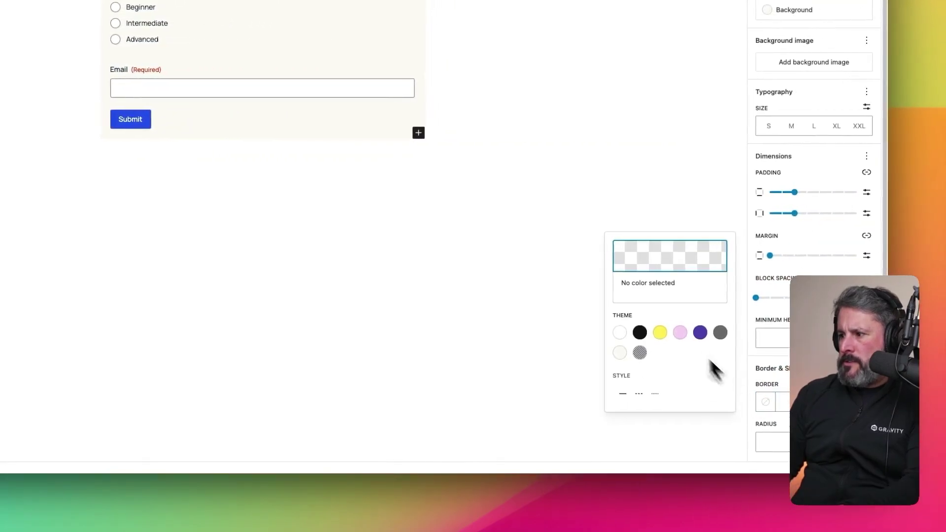
click(639, 332)
click(782, 402)
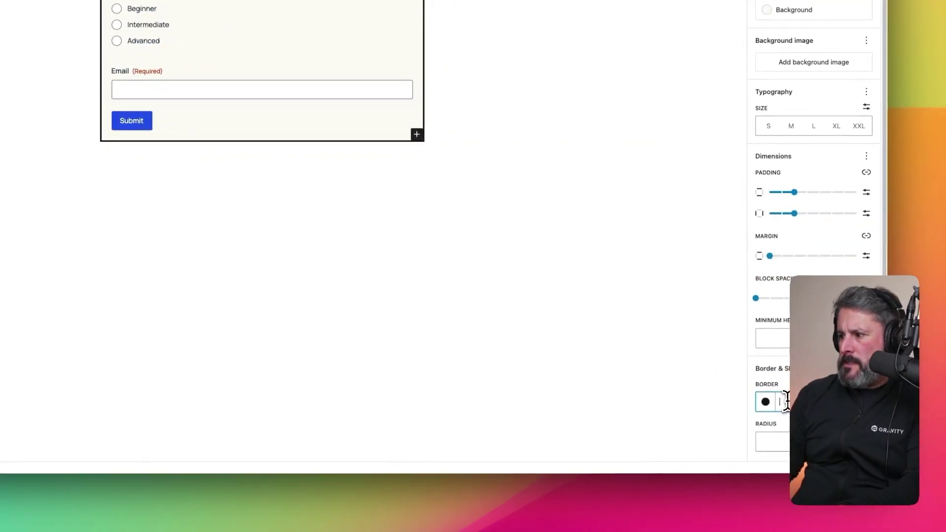
text(2)
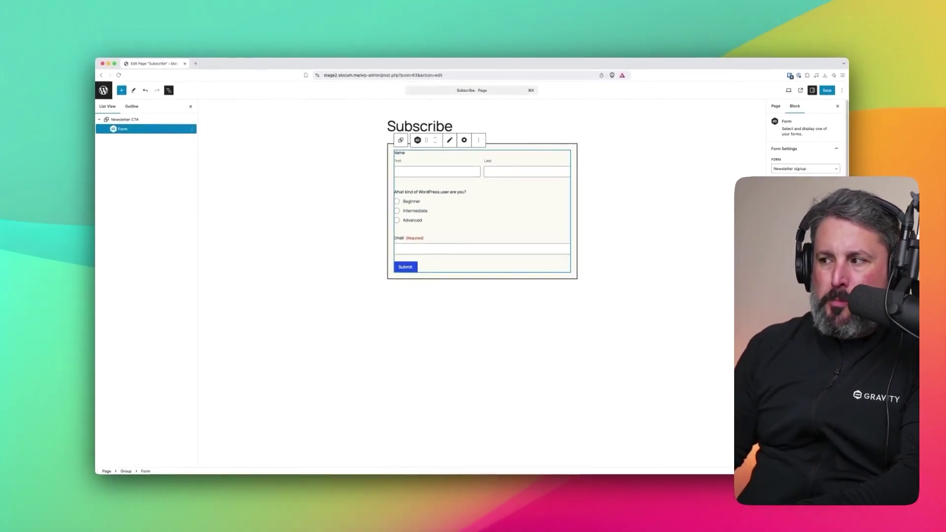
- Set the Submit button background to purple and save the Subscribe page
scroll(805, 143, down, 2)
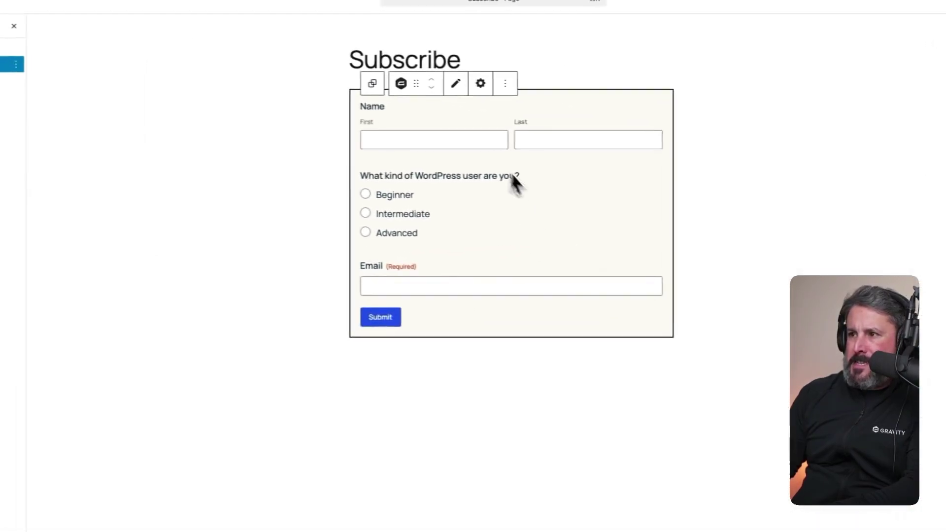
scroll(813, 275, down, 6)
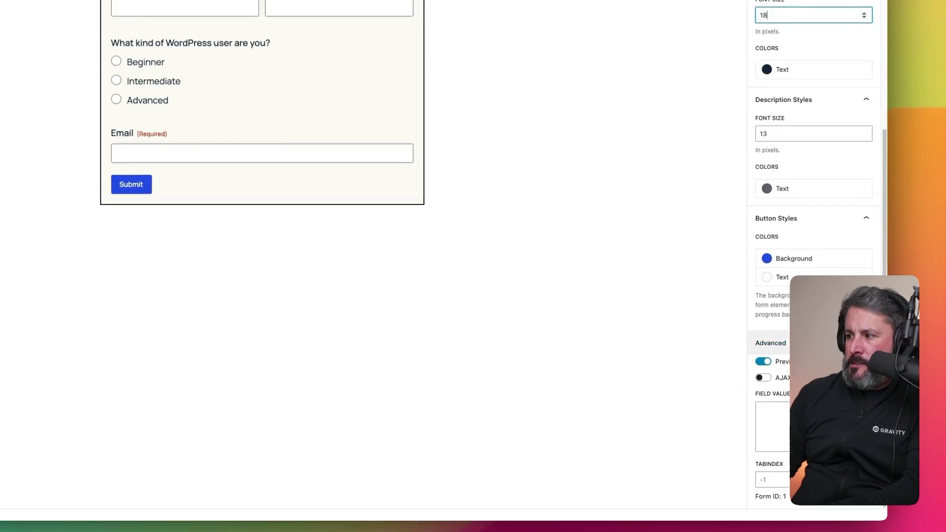
click(784, 261)
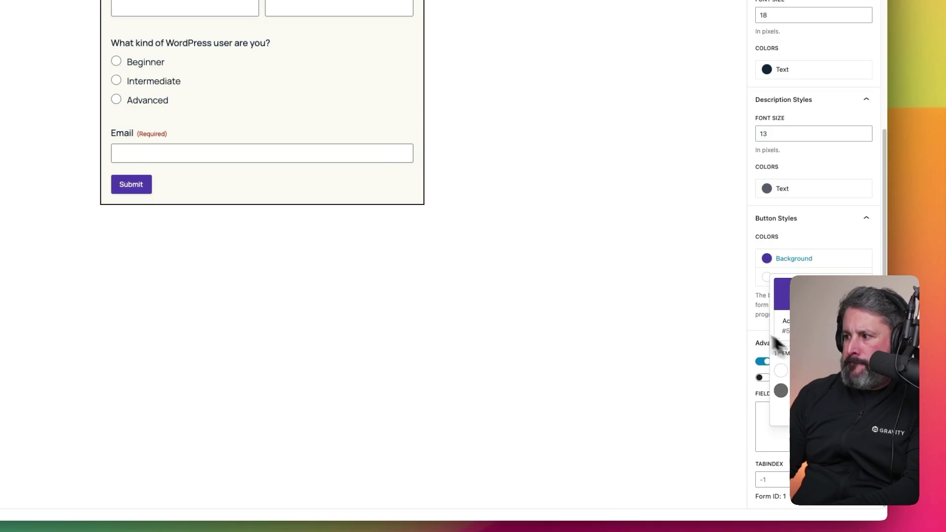
click(824, 233)
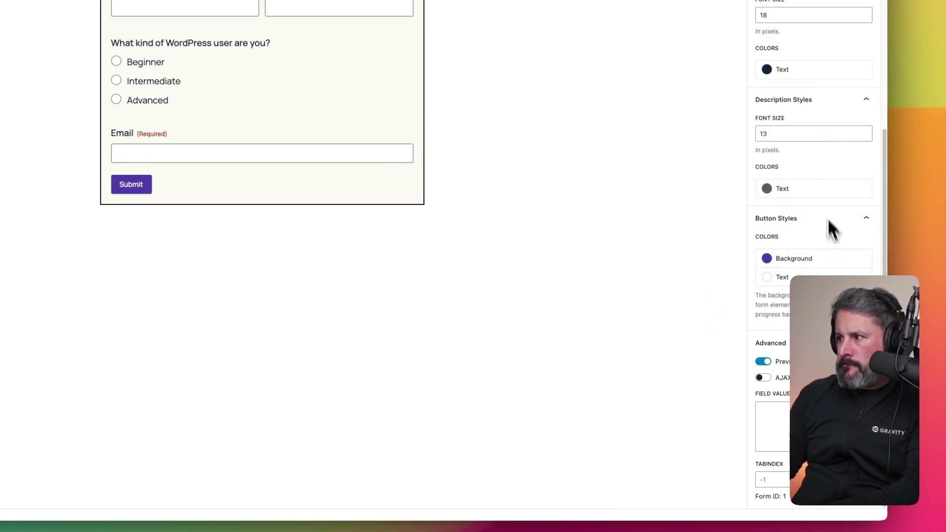
click(843, 80)
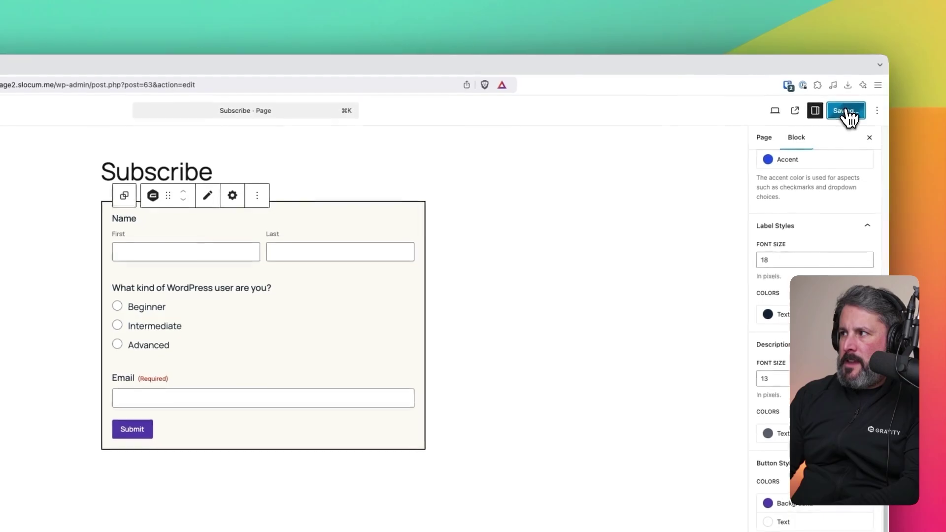
- Create a synced pattern named 'Newsletter' from the Newsletter CTA group
click(451, 314)
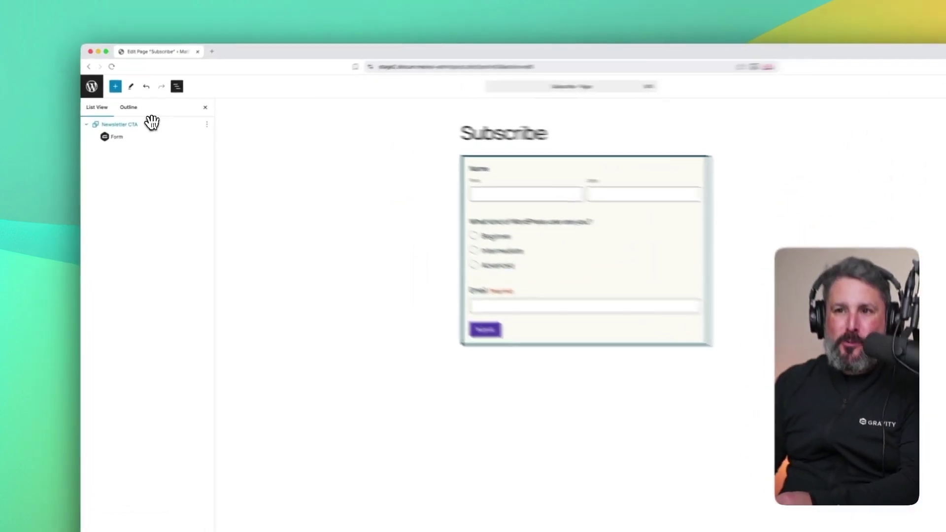
click(152, 123)
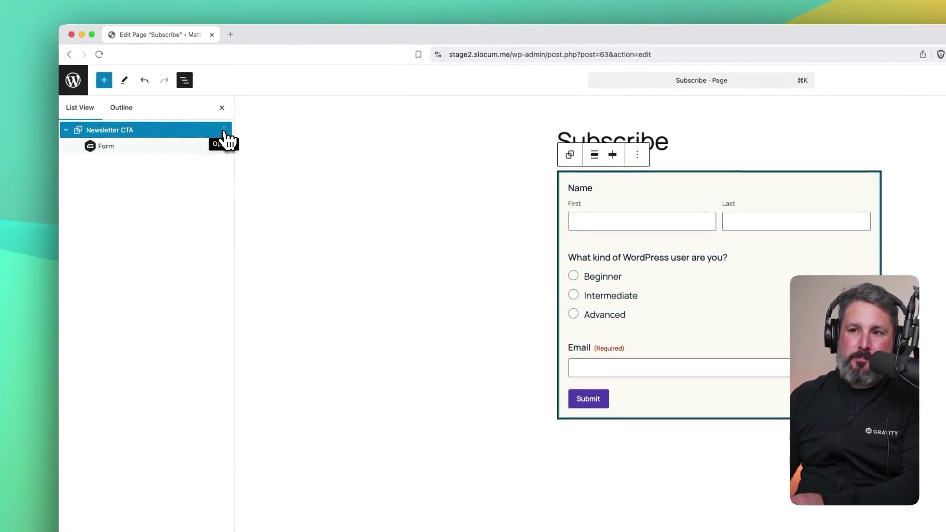
click(224, 131)
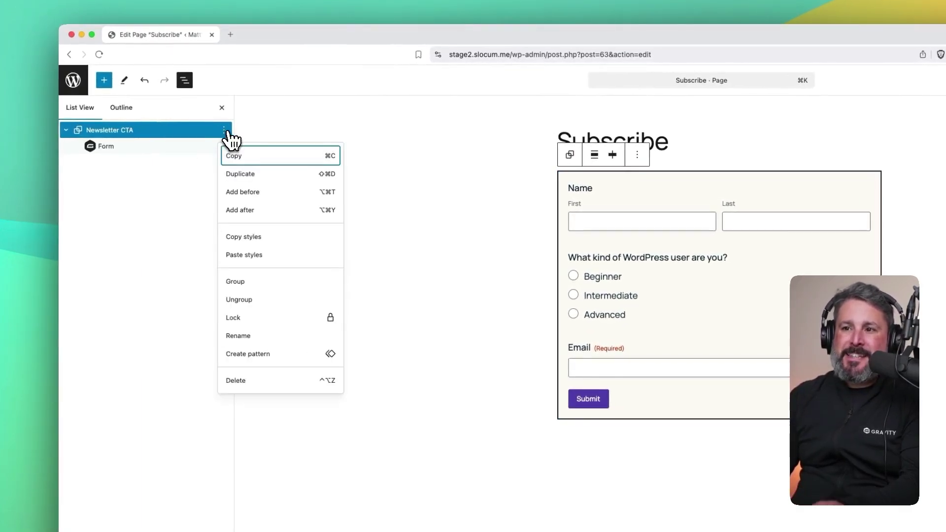
click(265, 358)
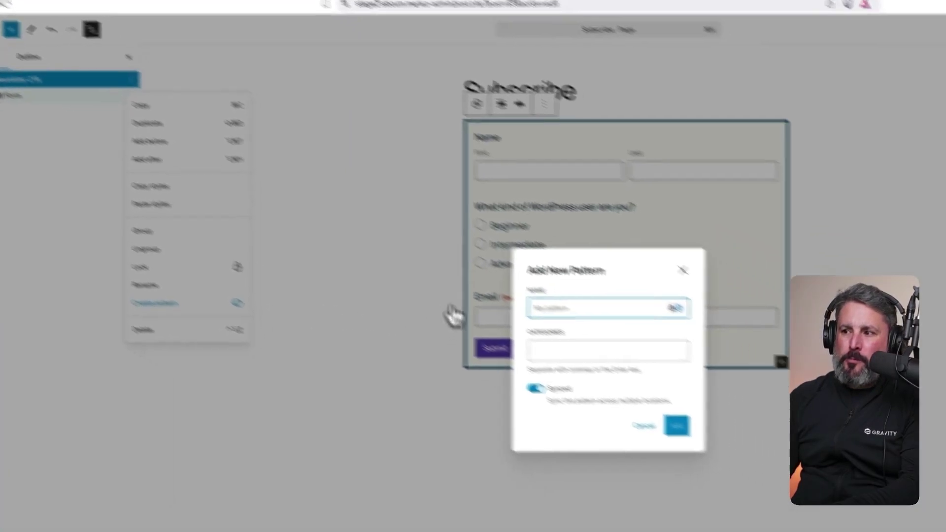
text(Newsletter)
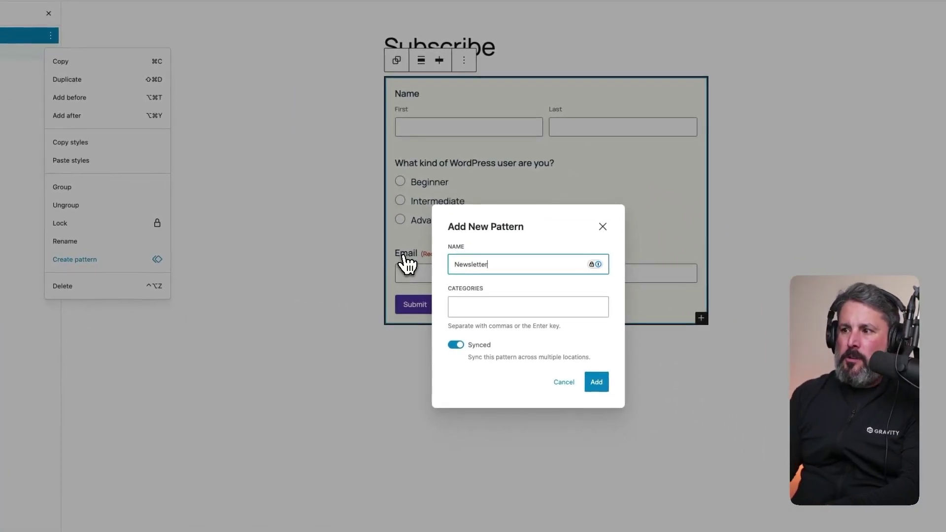
click(597, 383)
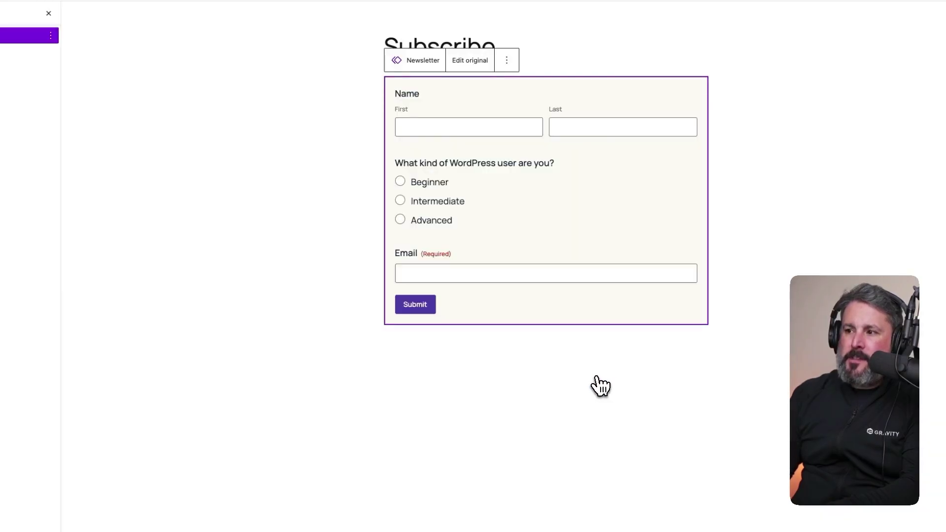
- Insert a second copy of the Newsletter pattern from My patterns
click(101, 109)
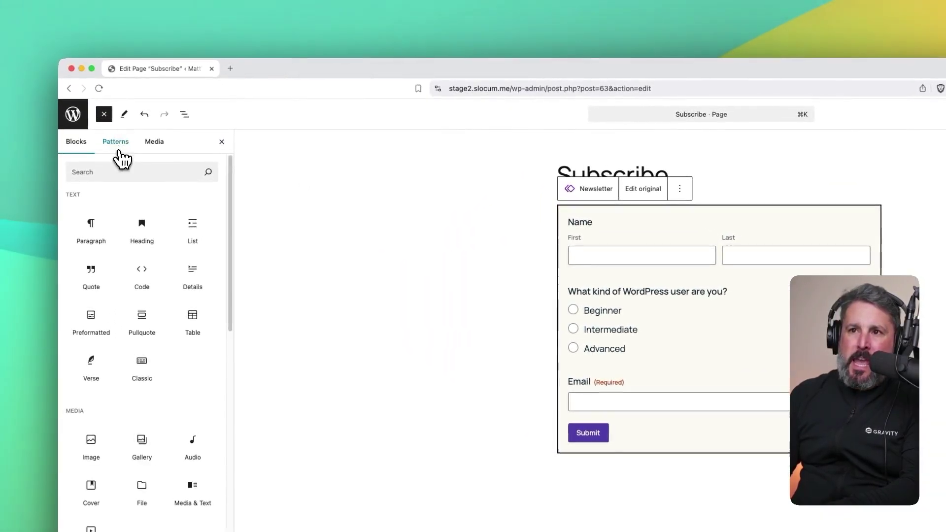
click(105, 133)
click(114, 220)
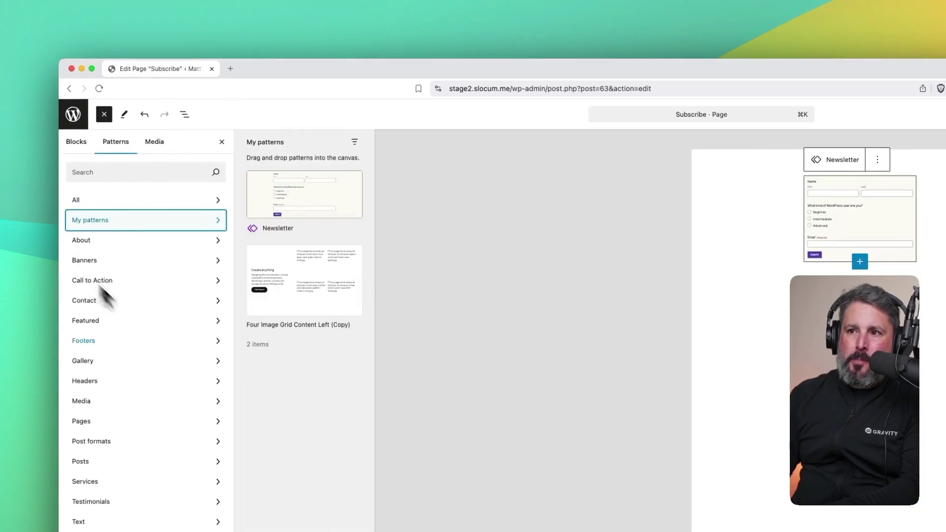
click(306, 198)
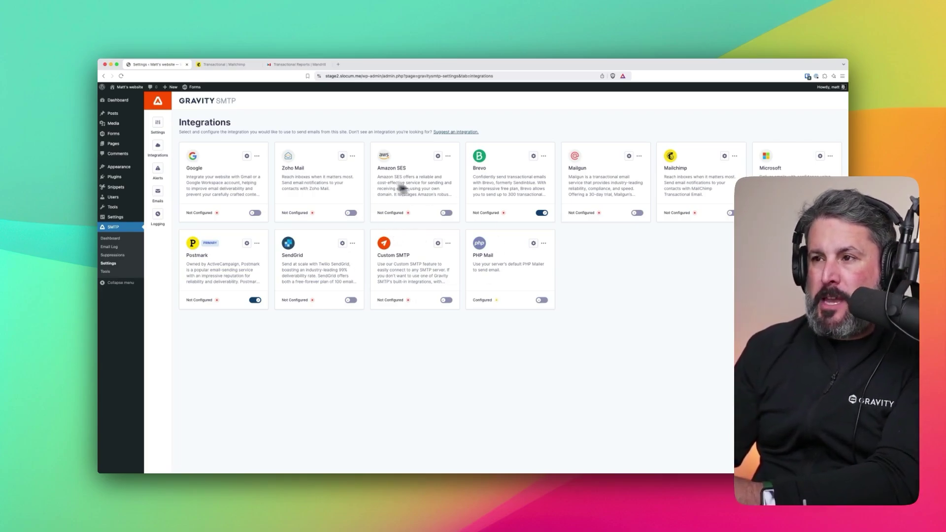
- Review Gravity SMTP's Mailchimp Settings, cancel unchanged, and switch to the Transactional Email tab
click(725, 156)
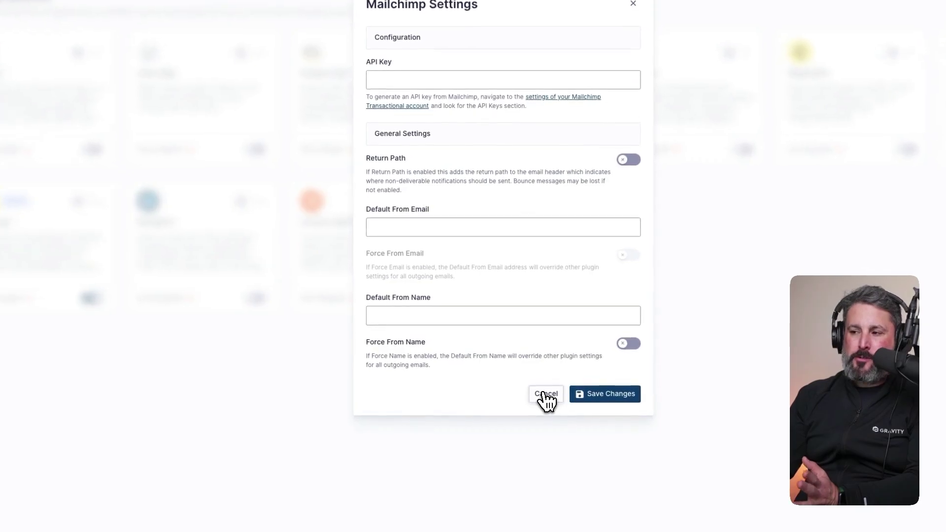
click(546, 393)
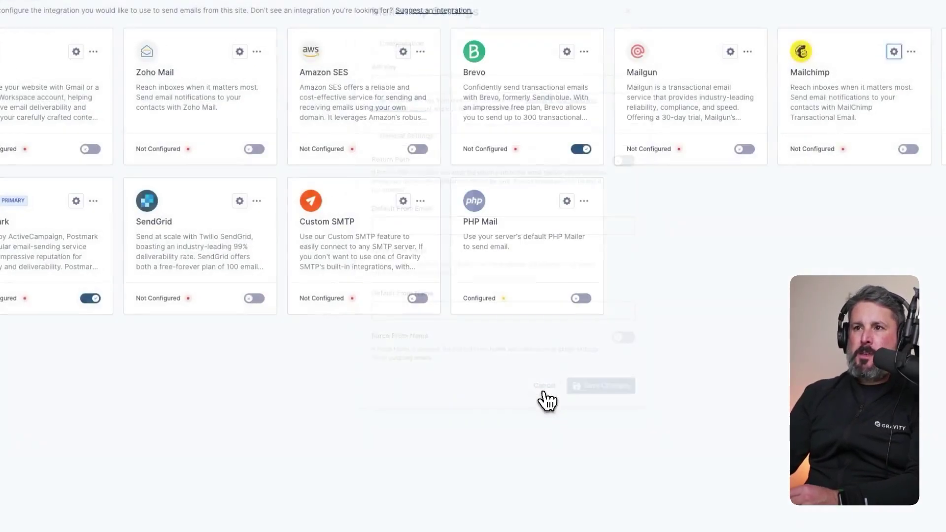
click(251, 68)
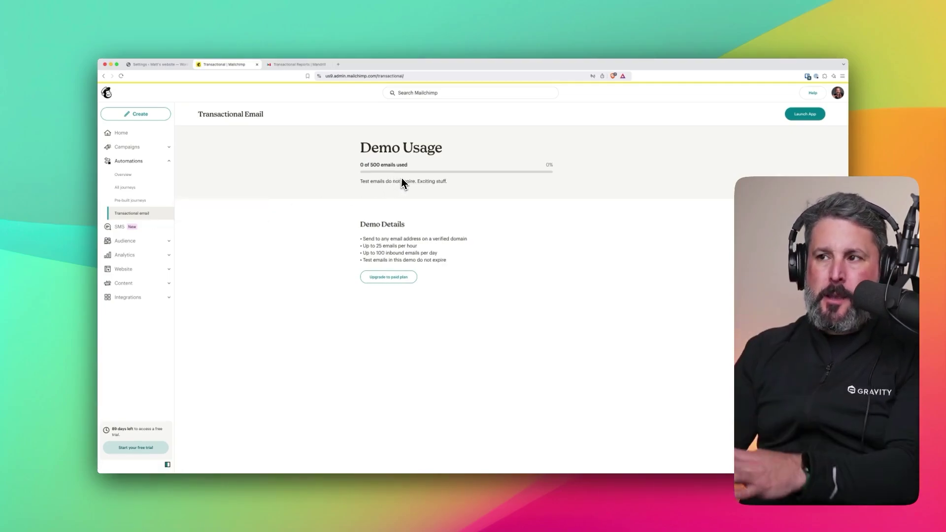
click(292, 67)
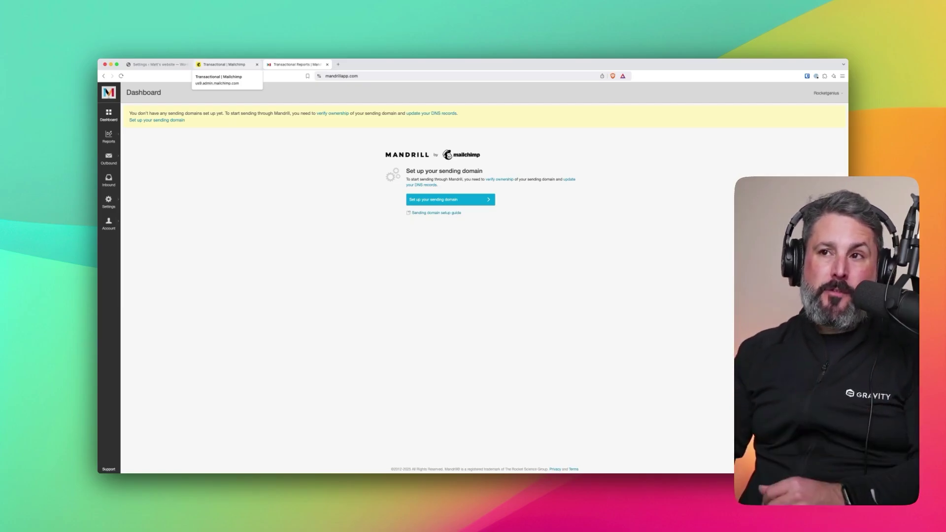
click(224, 65)
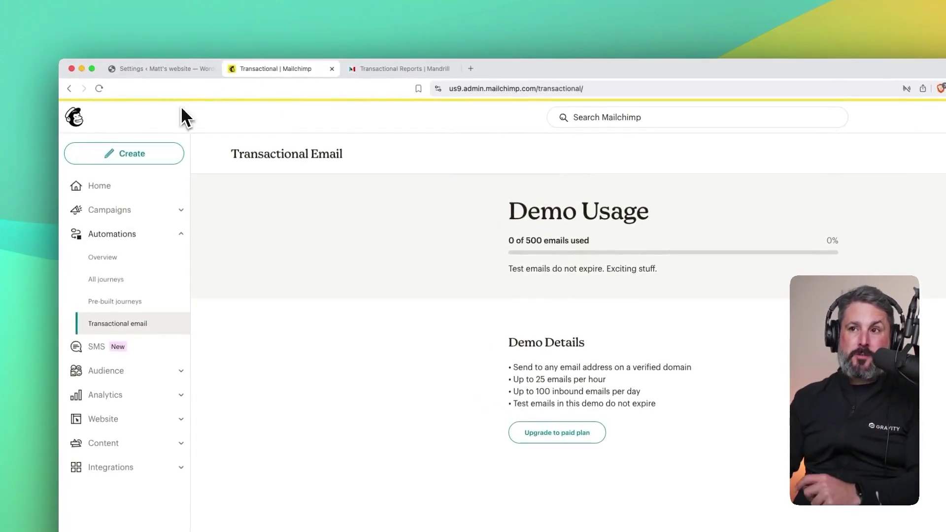
- Switch back to the Gravity SMTP Integrations settings, where Postmark is still primary
click(151, 71)
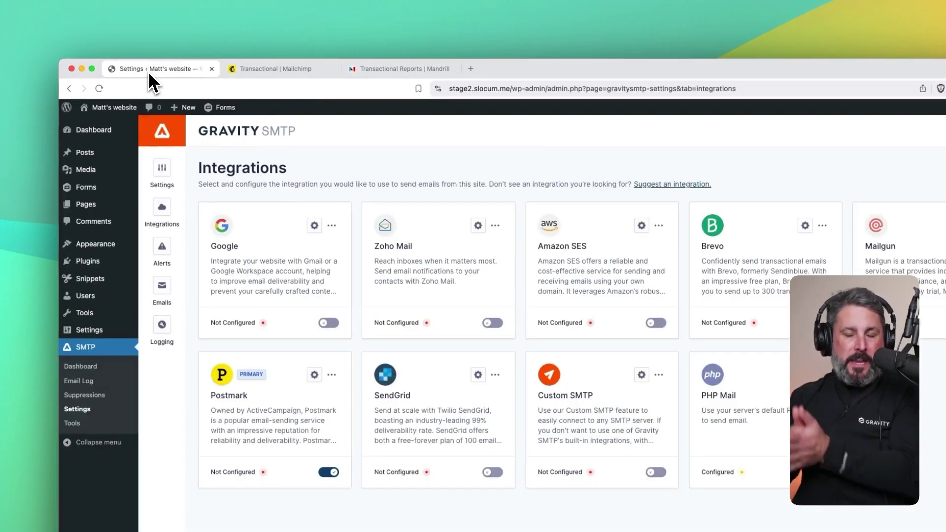